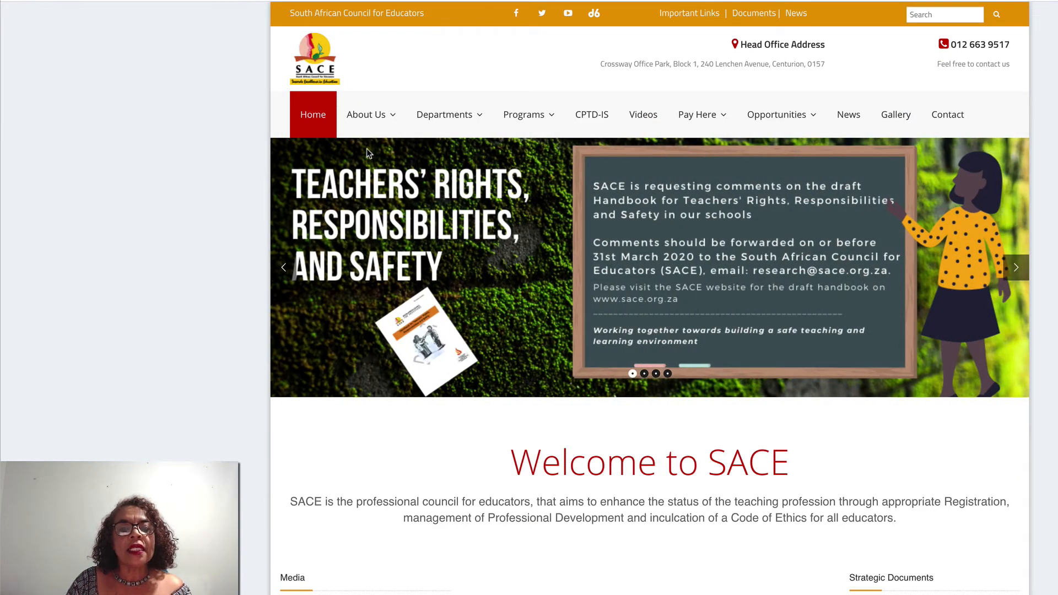
- Switch from the main SACE home page to the CPTD-IS portal via the top navigation
mouse_move(368, 96)
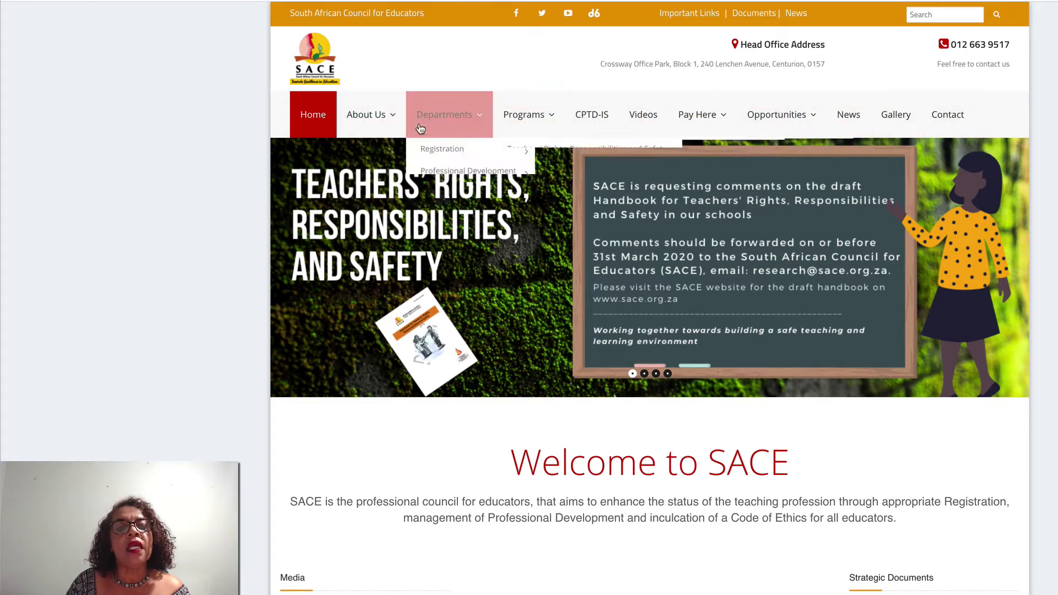
mouse_move(373, 120)
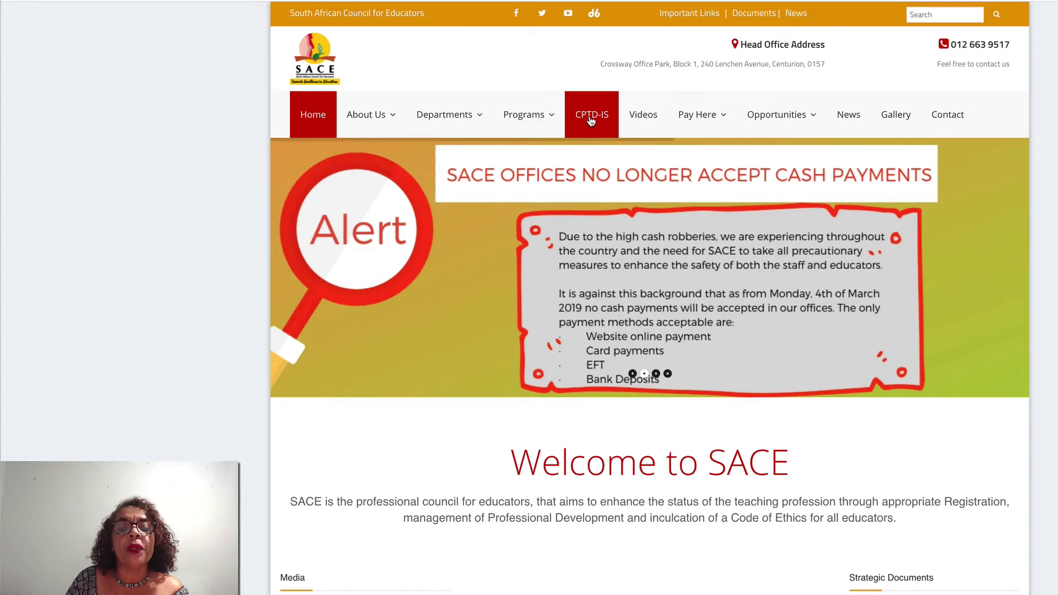
click(590, 118)
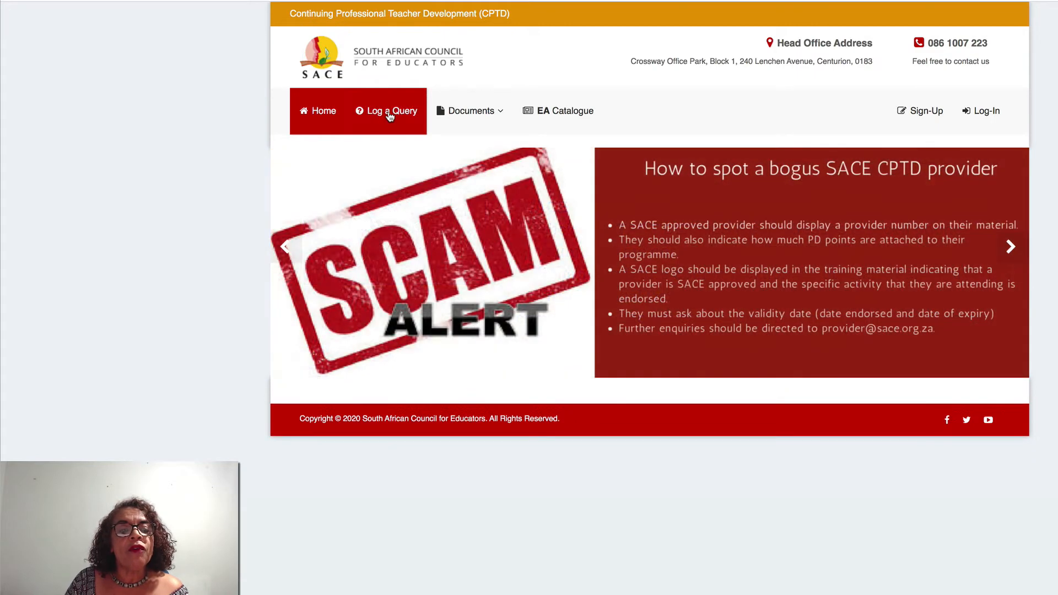
- Open the Log a Query form and expand the Documents menu
click(390, 116)
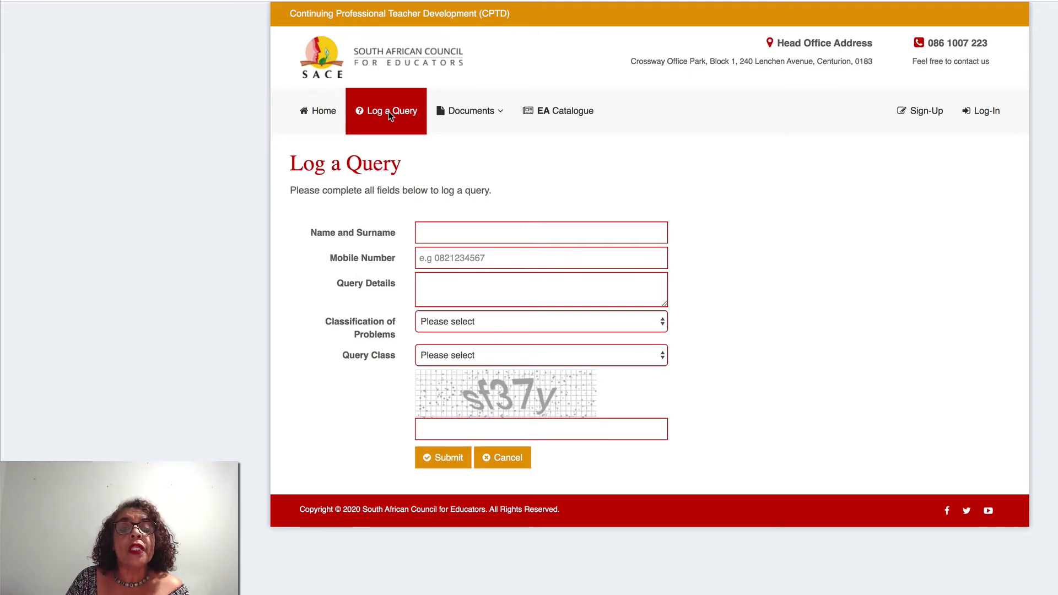
click(462, 114)
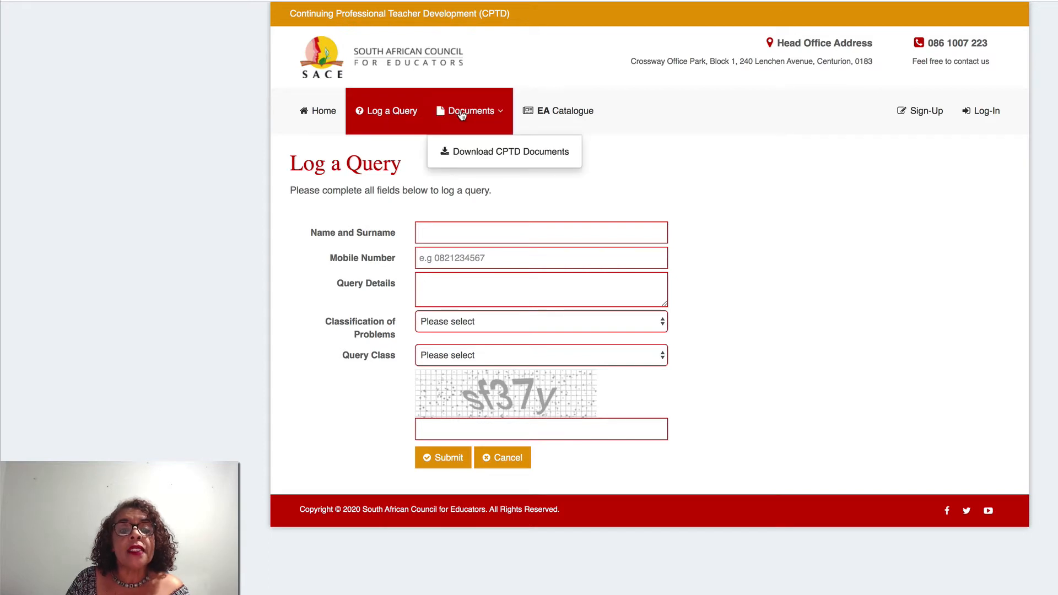
- Go to Download CPTD Documents, glance at the EA Catalogue, and return to the documents list
click(478, 154)
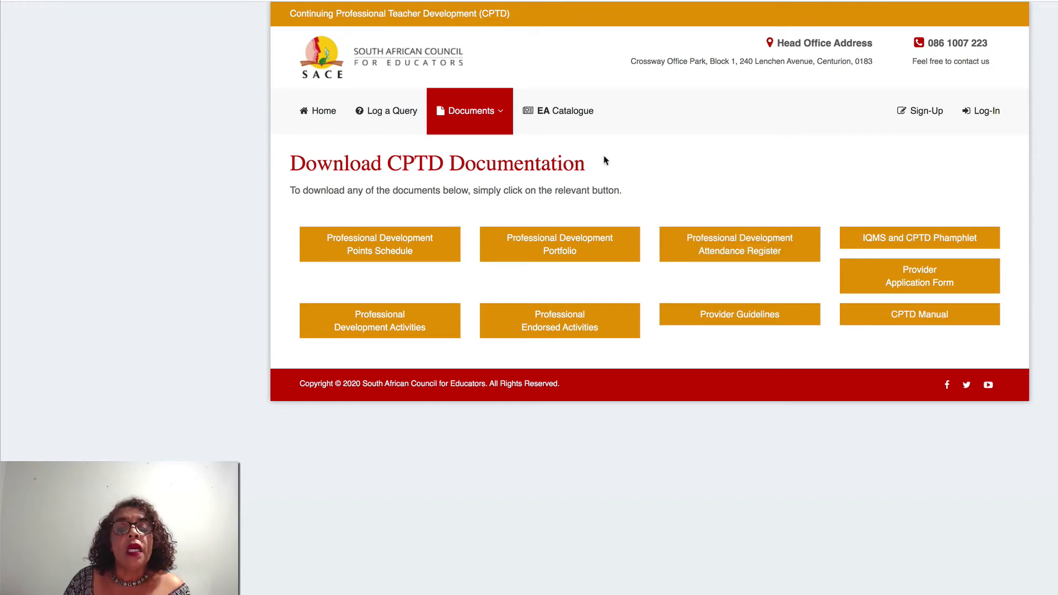
click(558, 113)
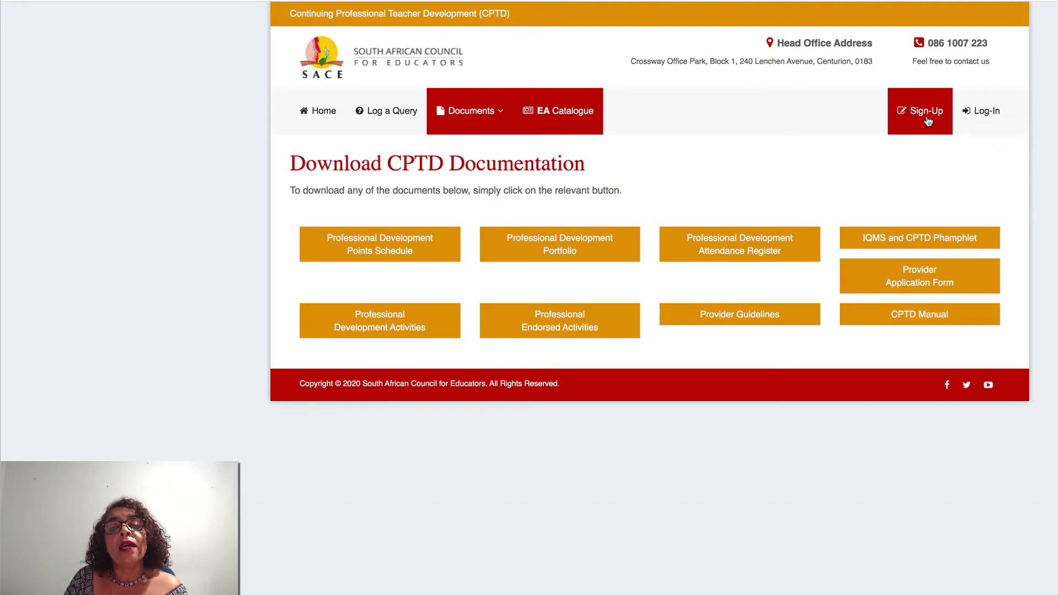
- View the educator Personal Details sign-up form, then go to the Log-In page
click(928, 121)
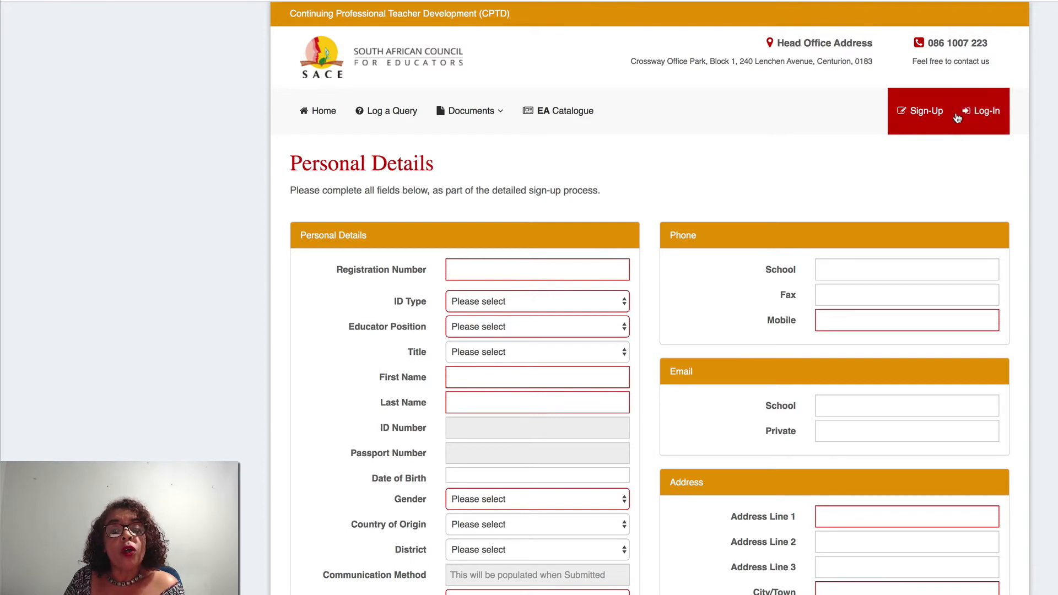
click(985, 118)
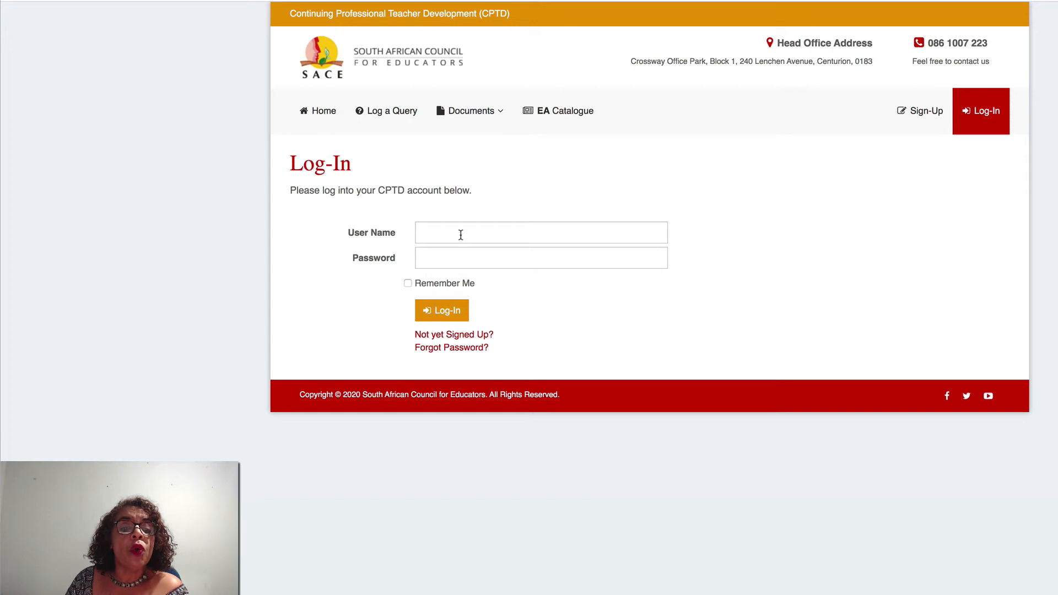
click(449, 348)
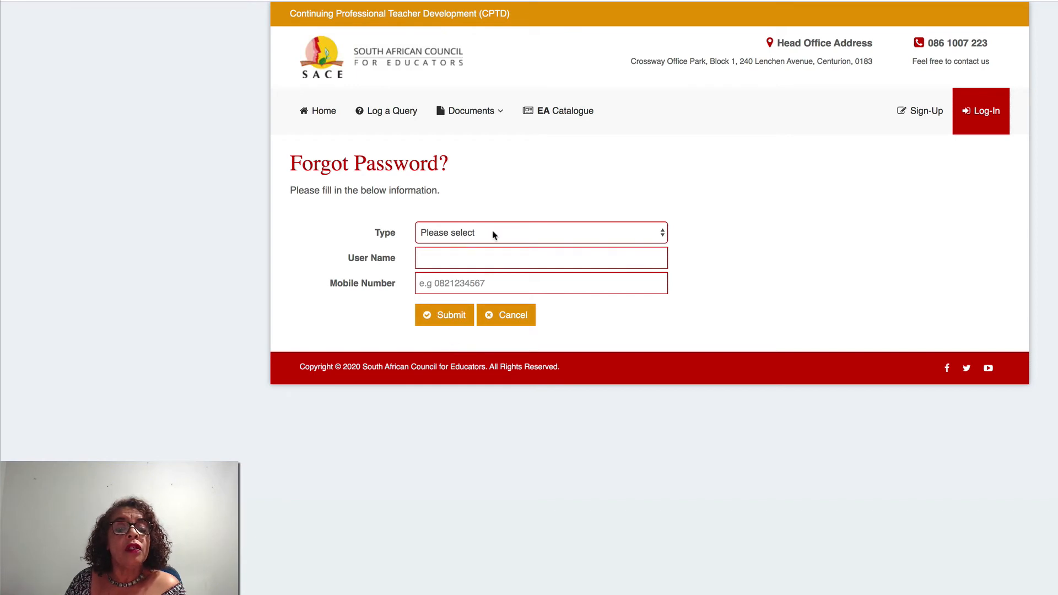
click(663, 236)
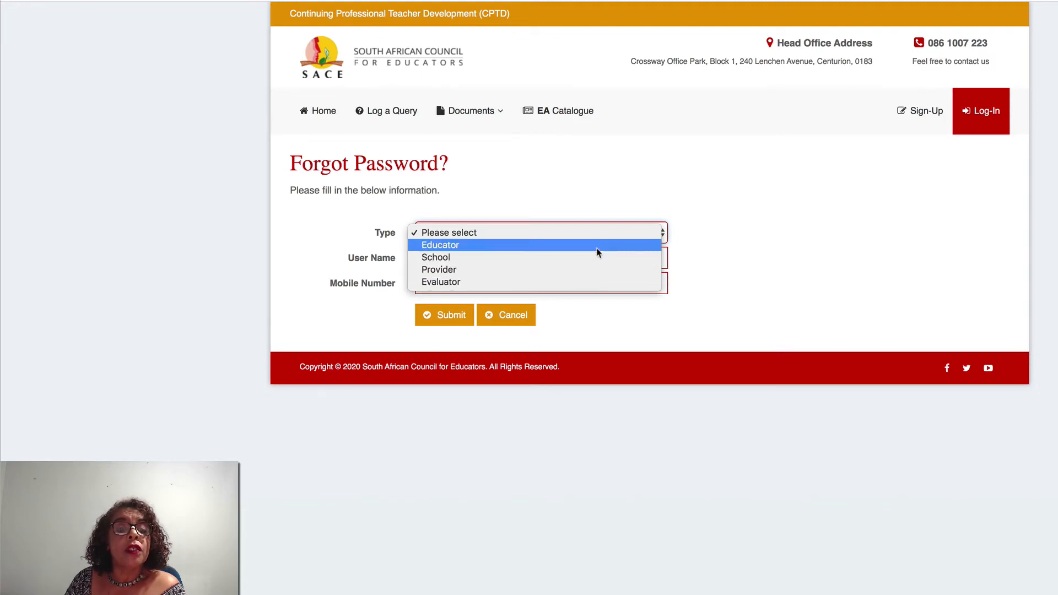
click(599, 246)
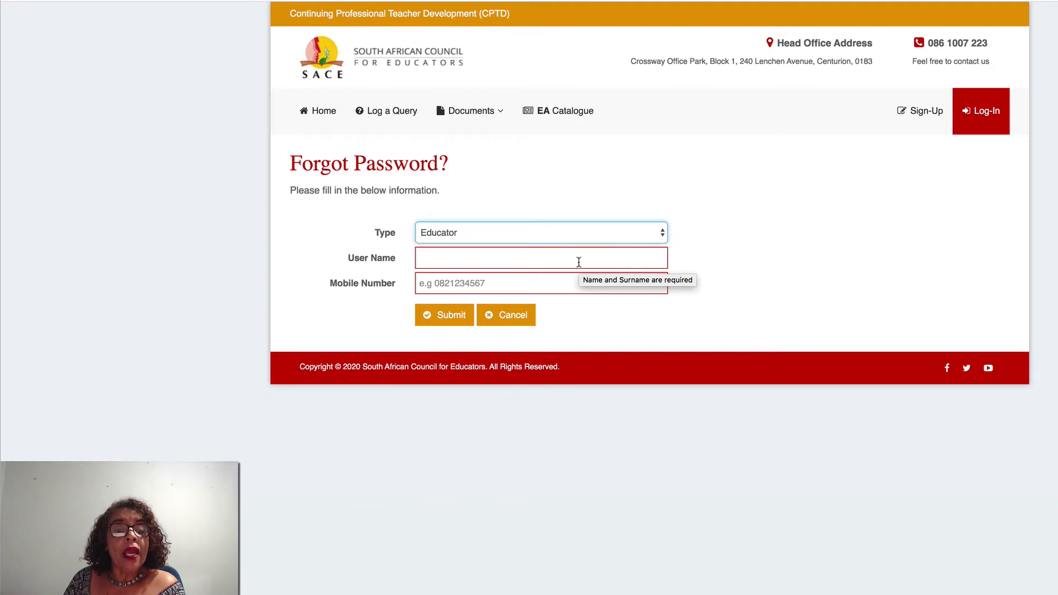
click(463, 316)
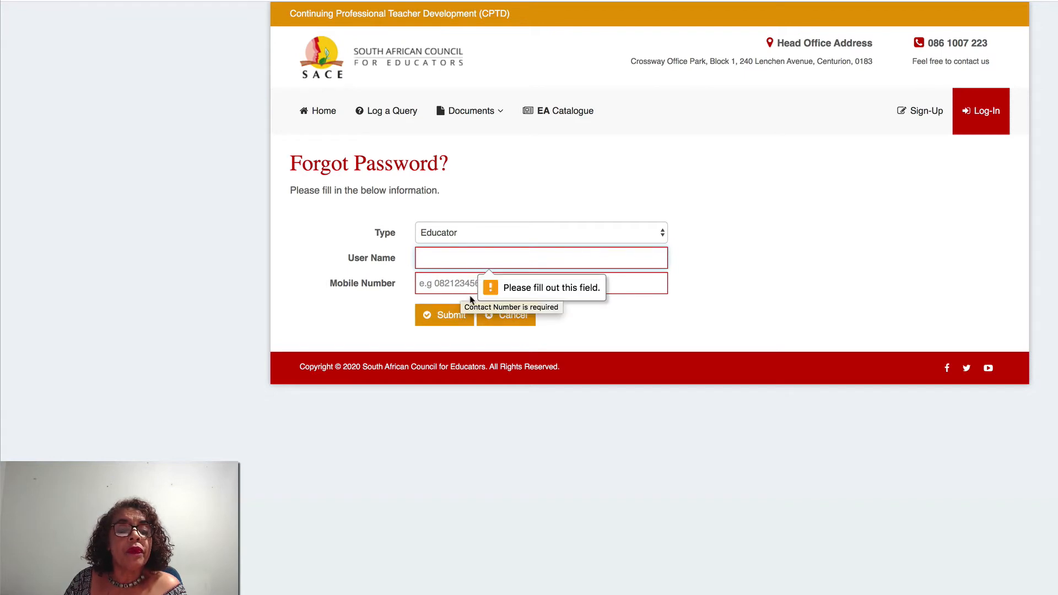
click(505, 314)
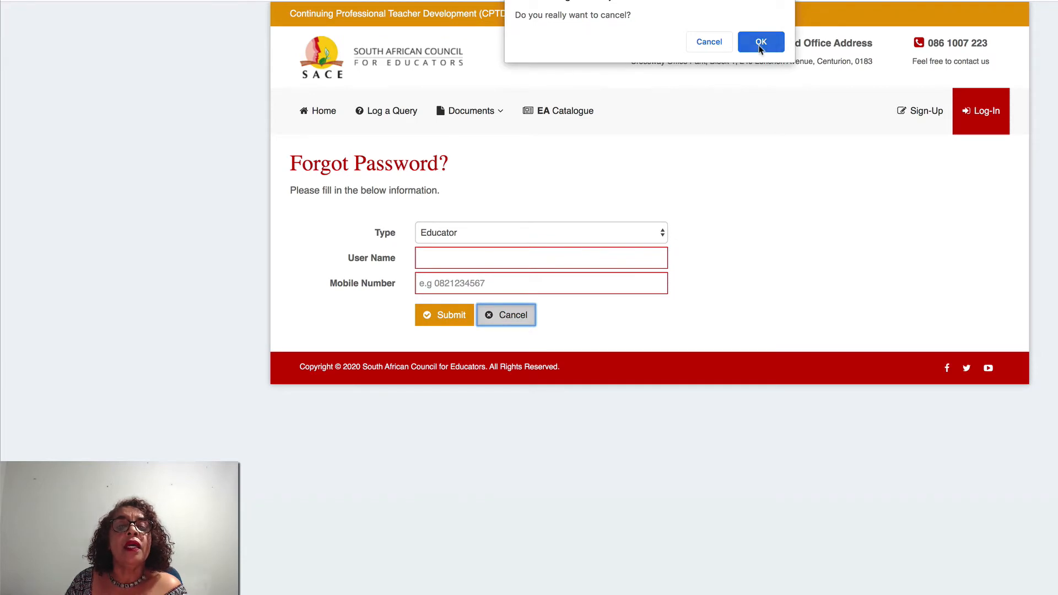
click(761, 44)
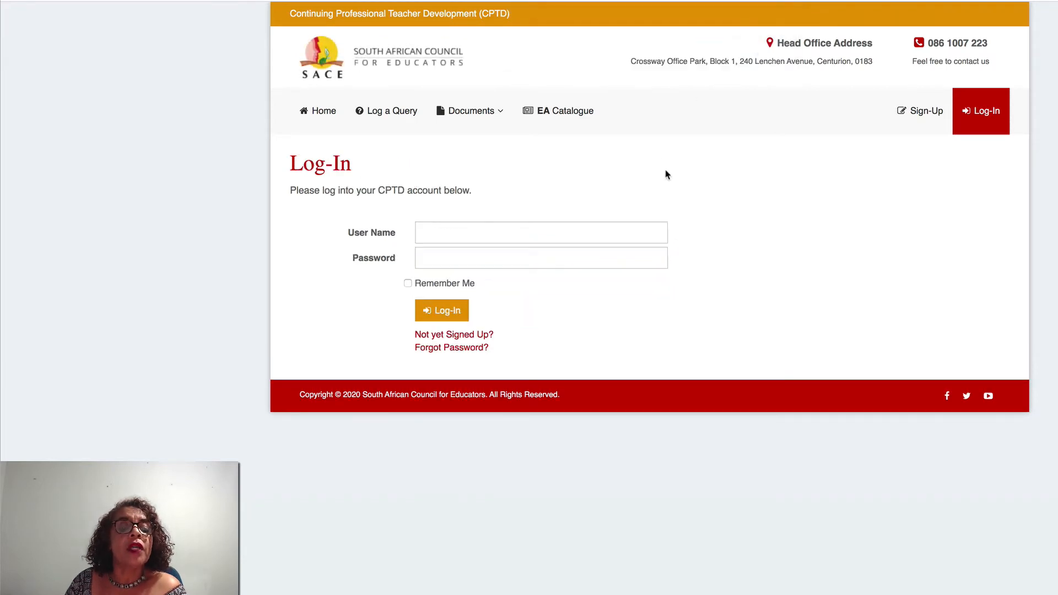
- Replace the user name with a newly typed one, enter the account password, and attempt login
click(529, 233)
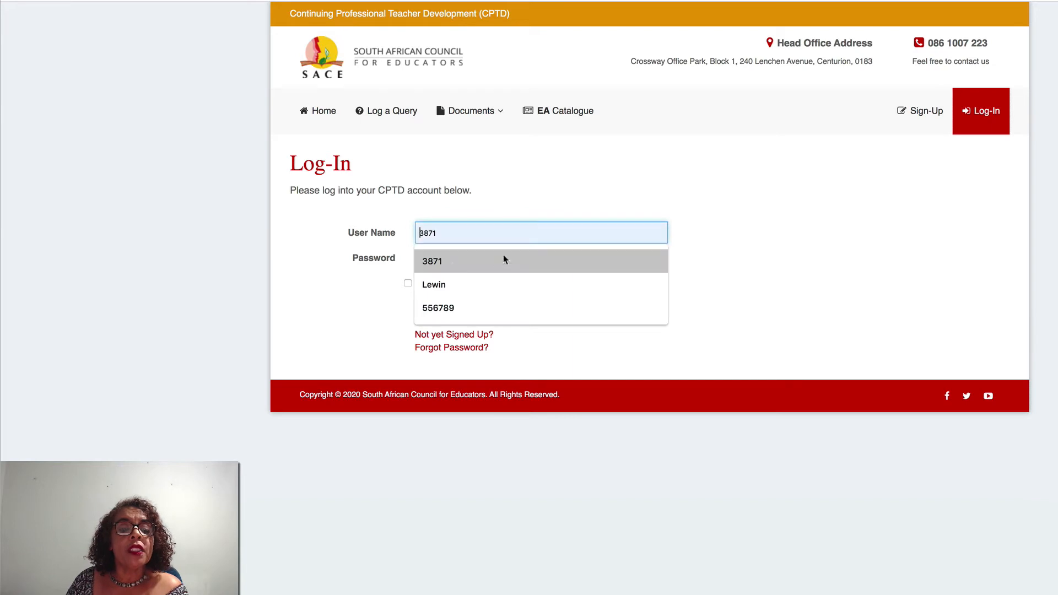
click(451, 263)
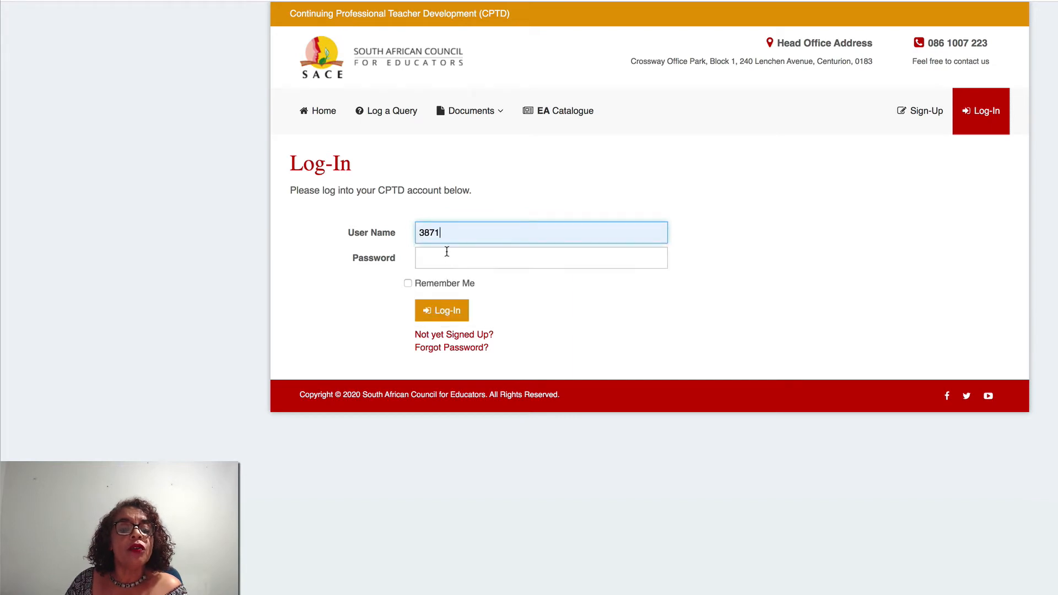
drag(445, 232, 415, 232)
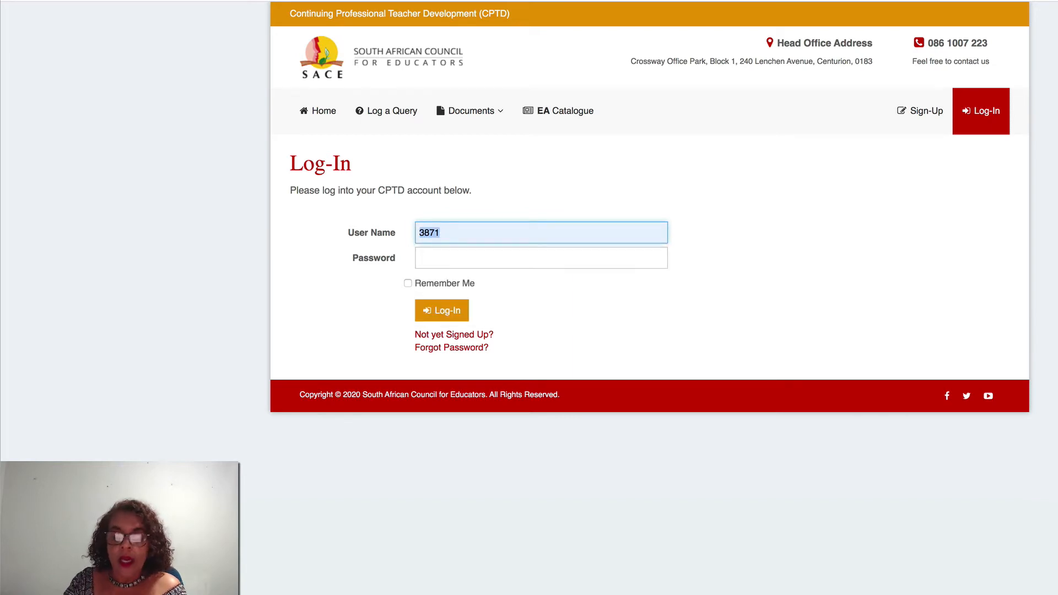
key(BackSpace)
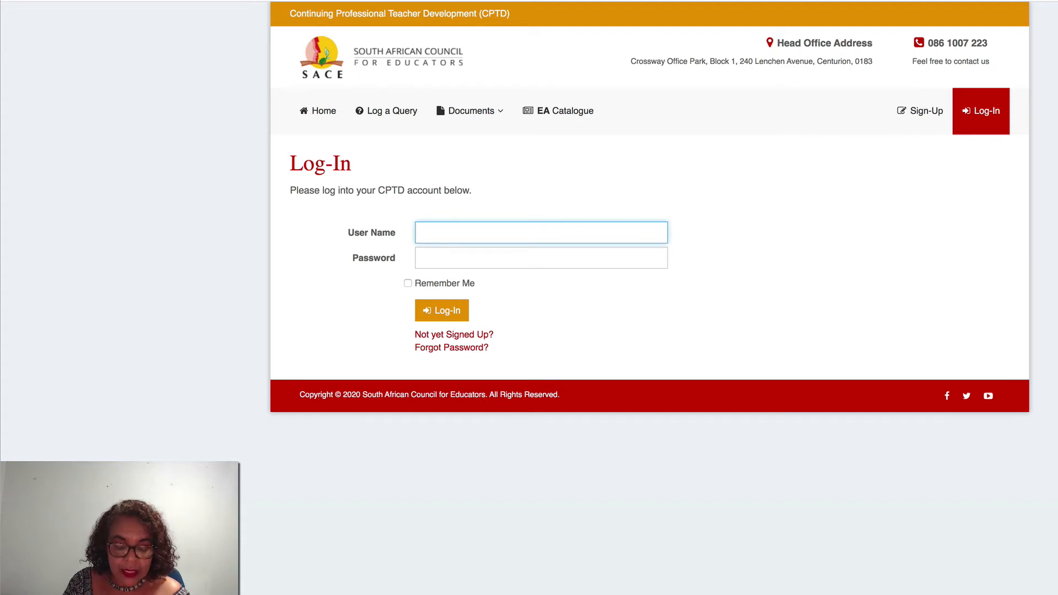
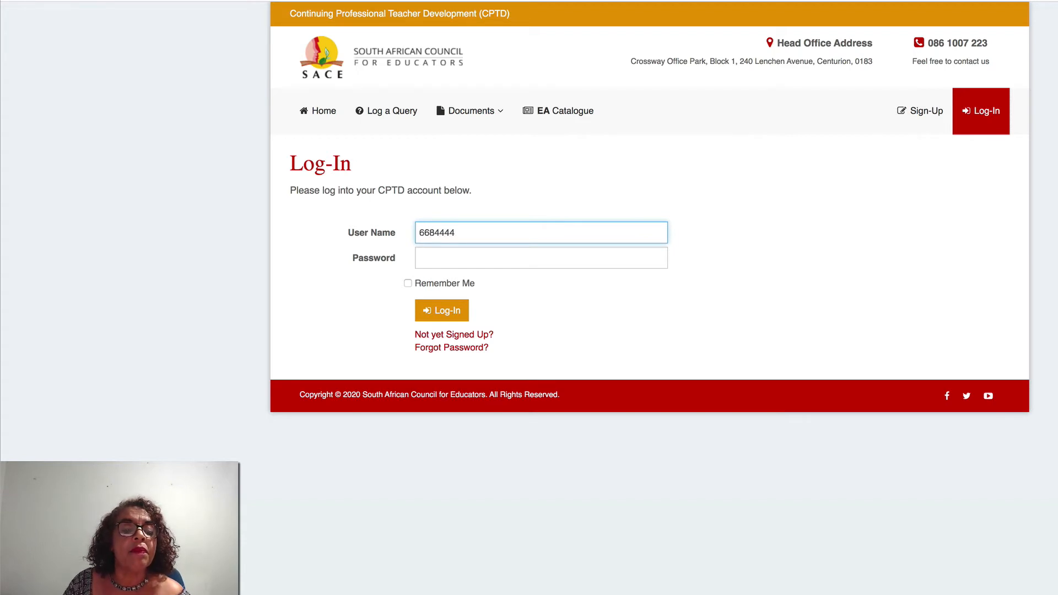
click(449, 260)
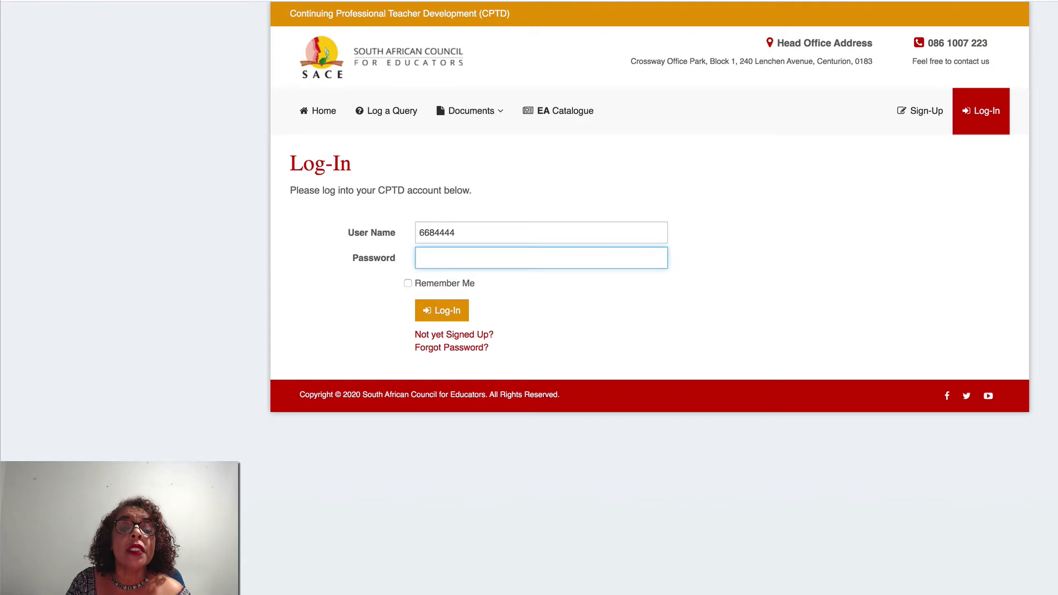
text(•••••)
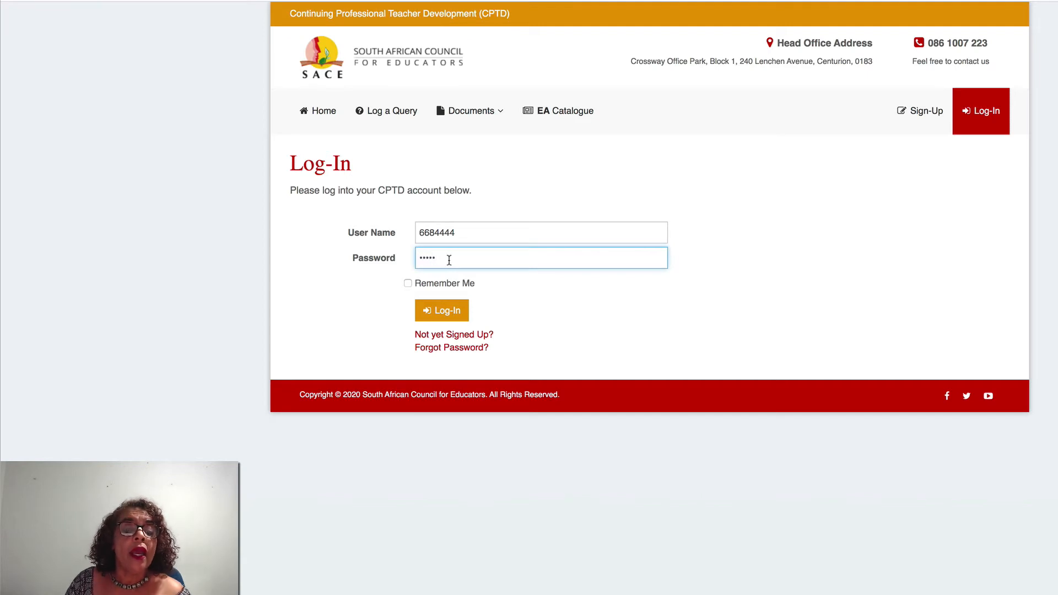
click(450, 312)
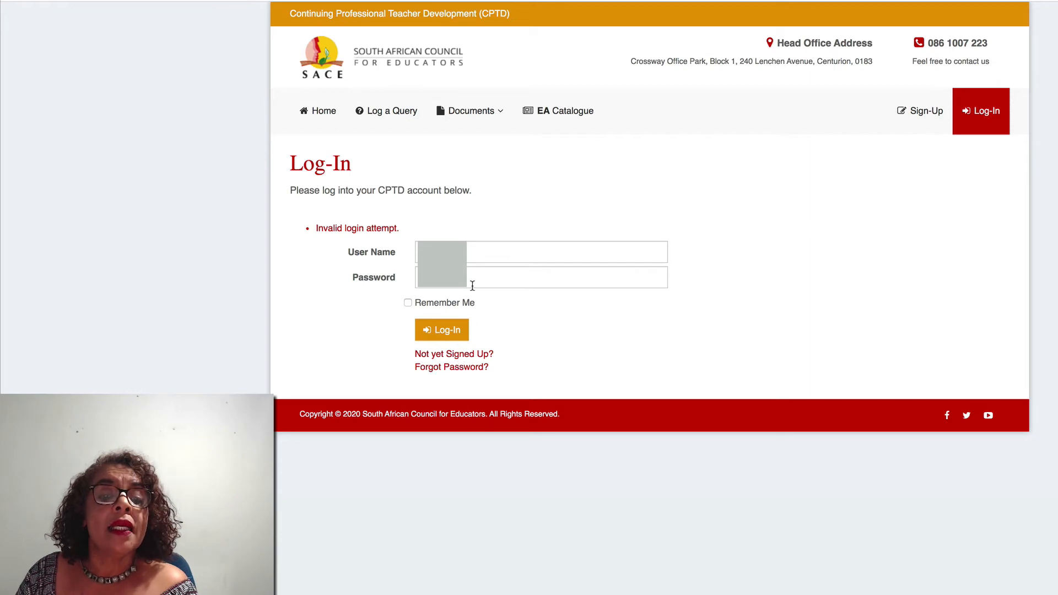
- Retry login with the saved credentials after dismissing the autofill suggestions
click(467, 255)
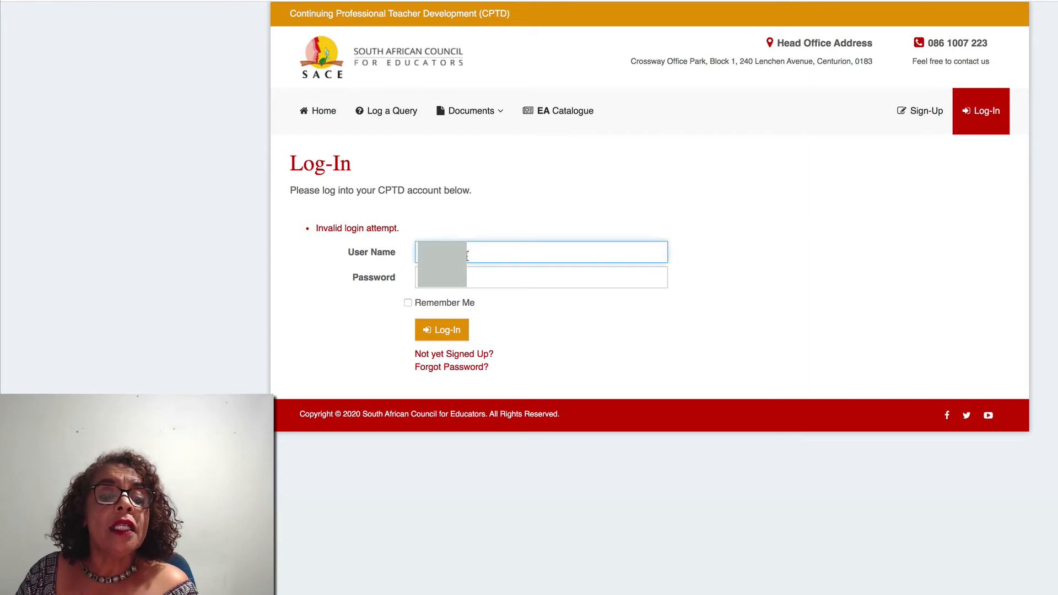
click(415, 254)
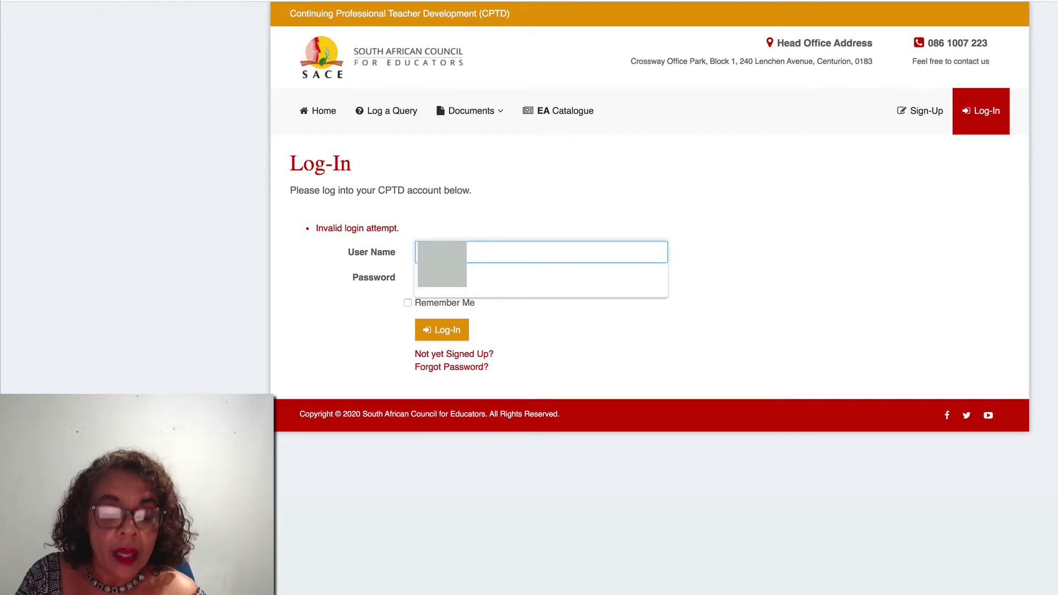
key(Escape)
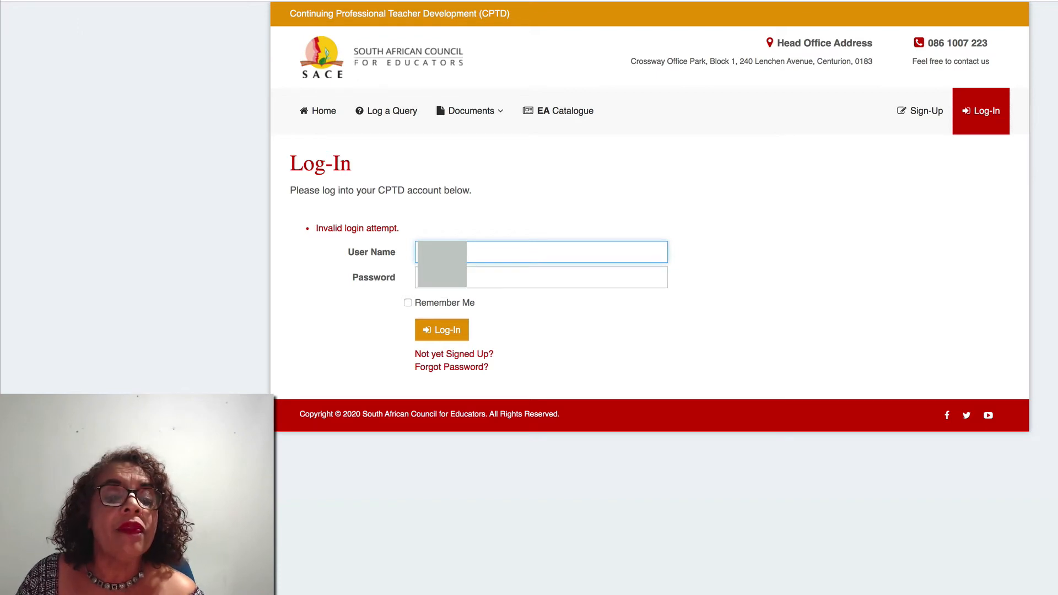
click(496, 277)
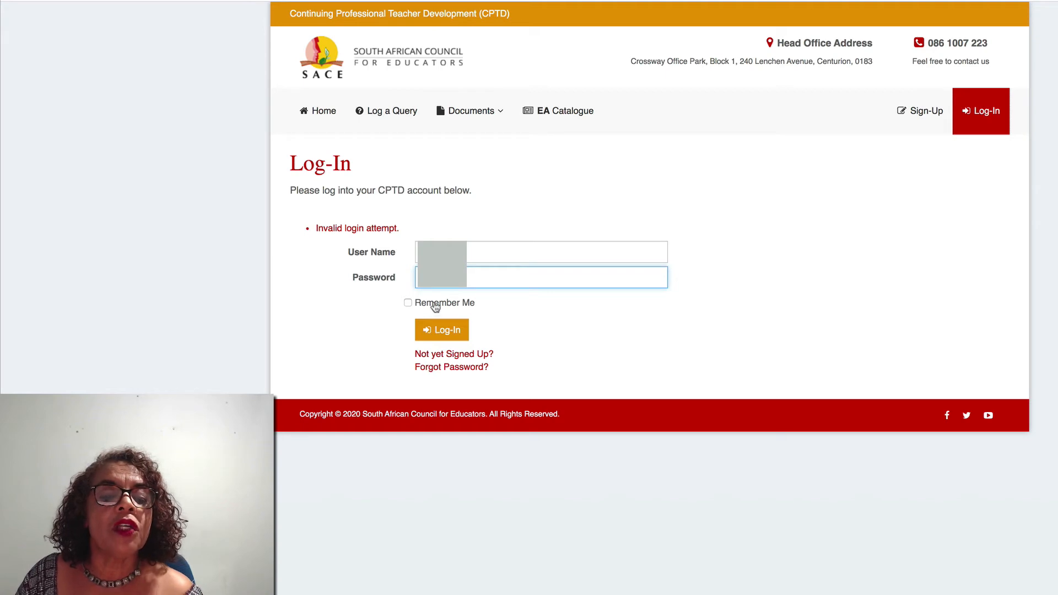
click(438, 331)
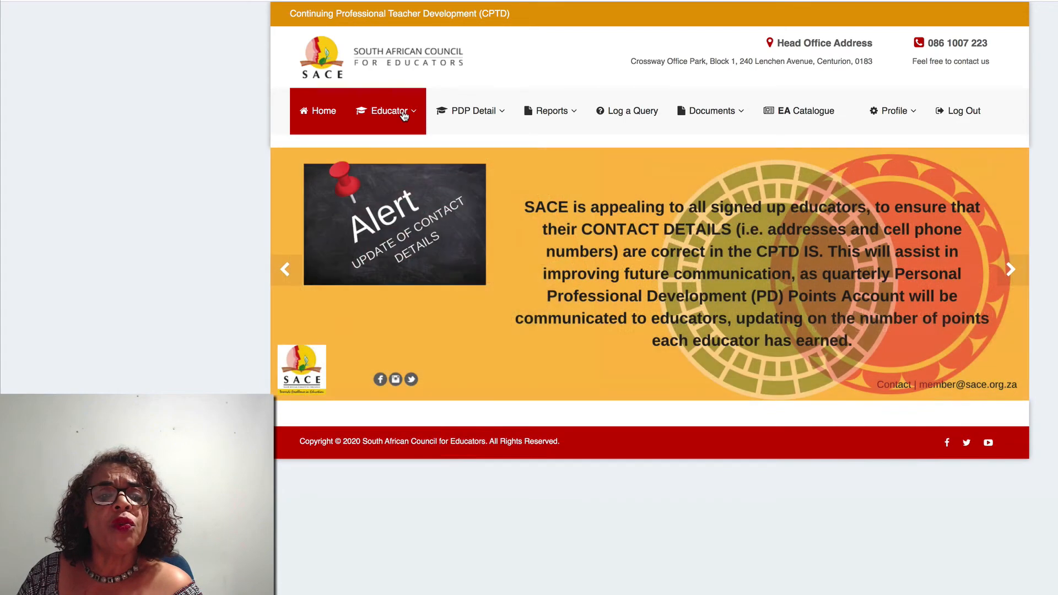
- Open Educator > Update Your Personal Details
click(404, 113)
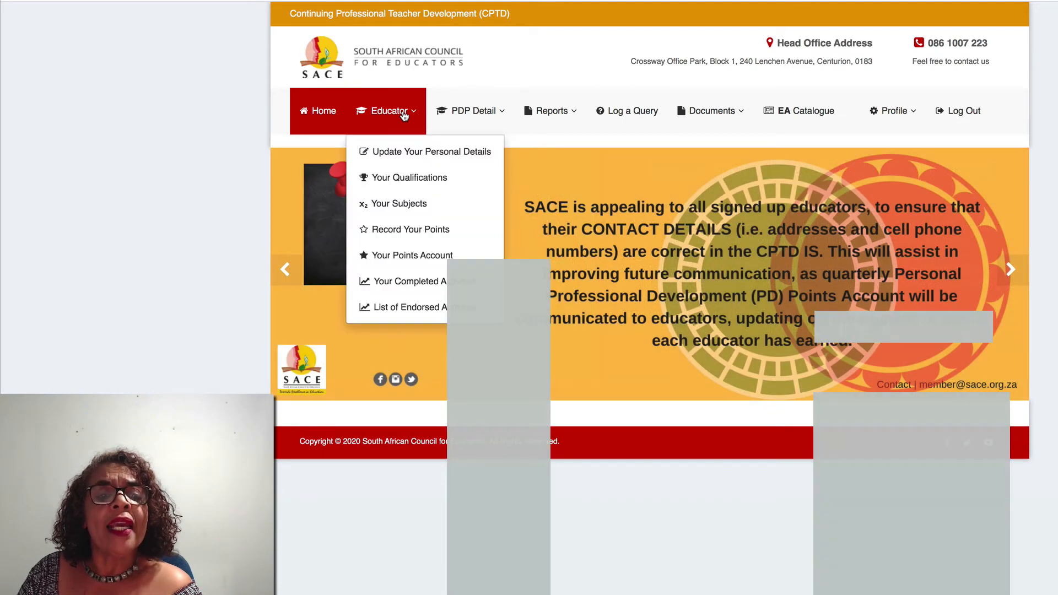
click(402, 153)
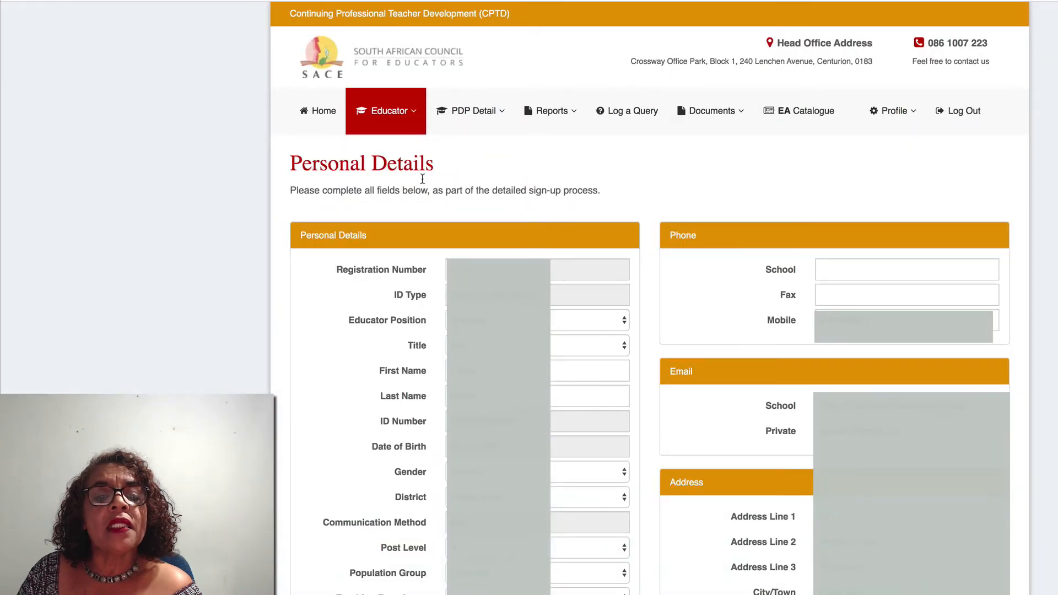
- Go to Your Qualifications and start adding an obtained qualification
click(401, 113)
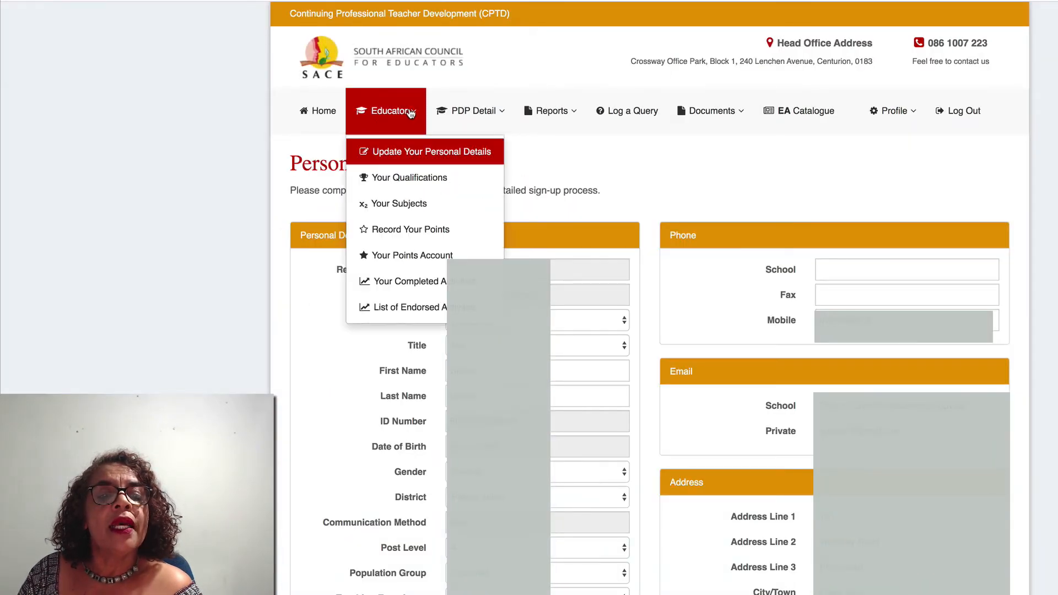
click(412, 182)
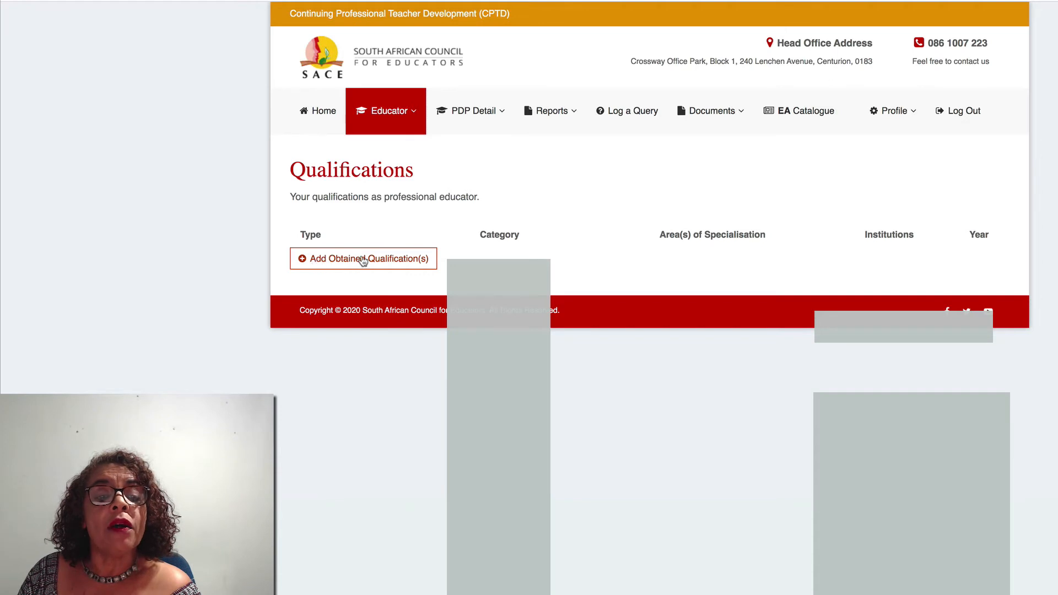
click(377, 259)
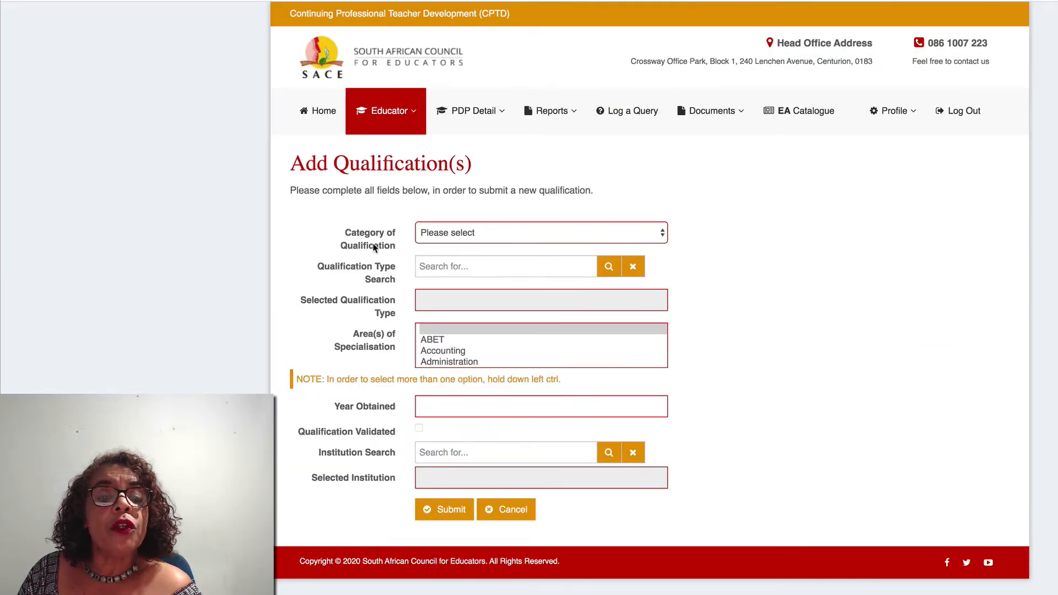
- Choose Initial Teacher Education Qualification from the Category of Qualification dropdown
click(662, 234)
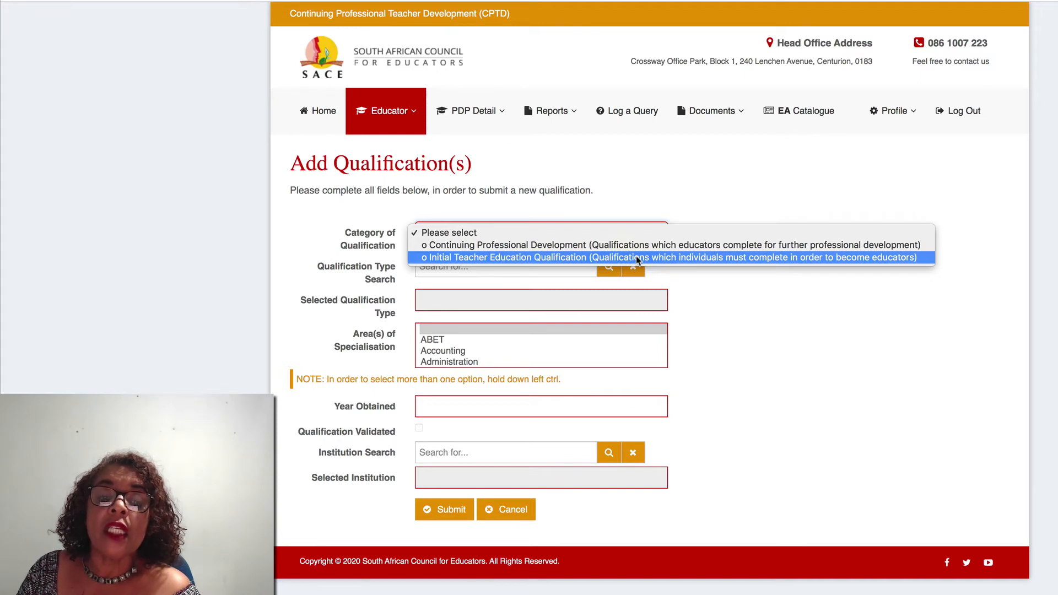
click(638, 258)
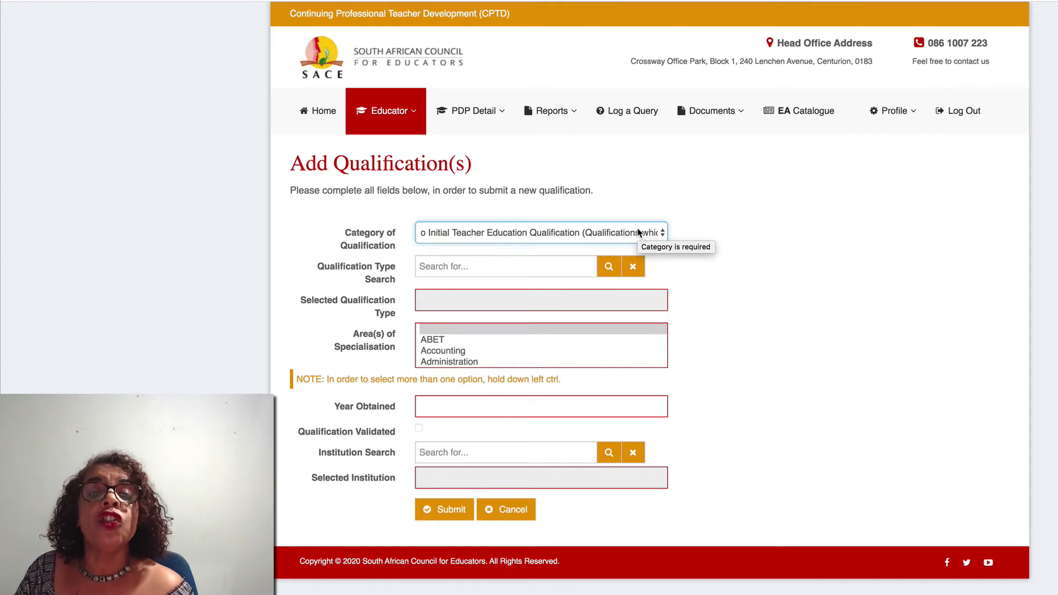
- Pick qualification type 10. Senior Primary Teachers Diploma (SPTD) and try submitting without Year Obtained
click(608, 268)
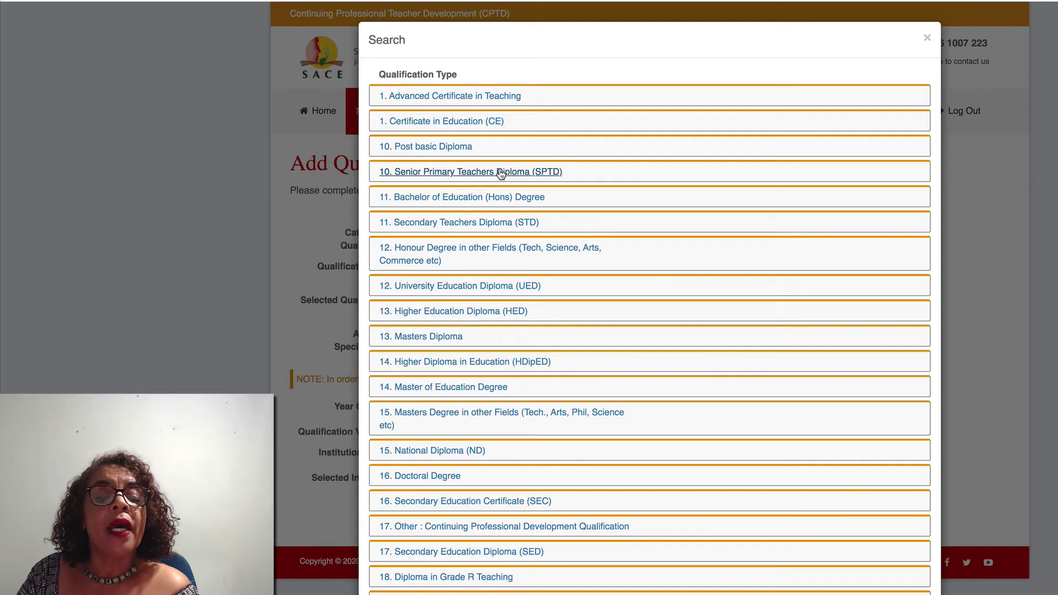
click(500, 172)
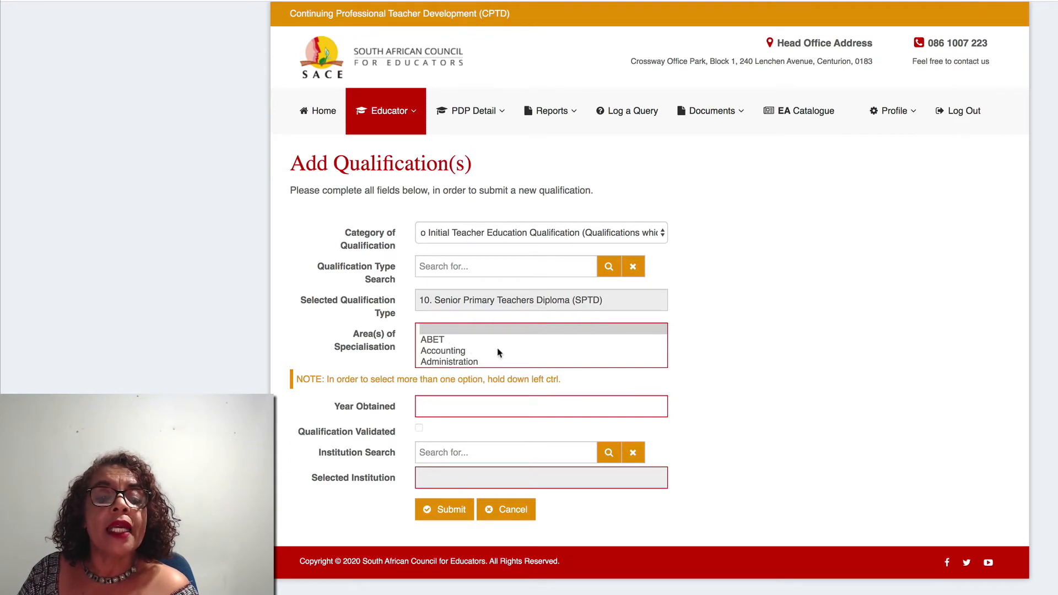
scroll(496, 347, down, 5)
scroll(497, 350, down, 5)
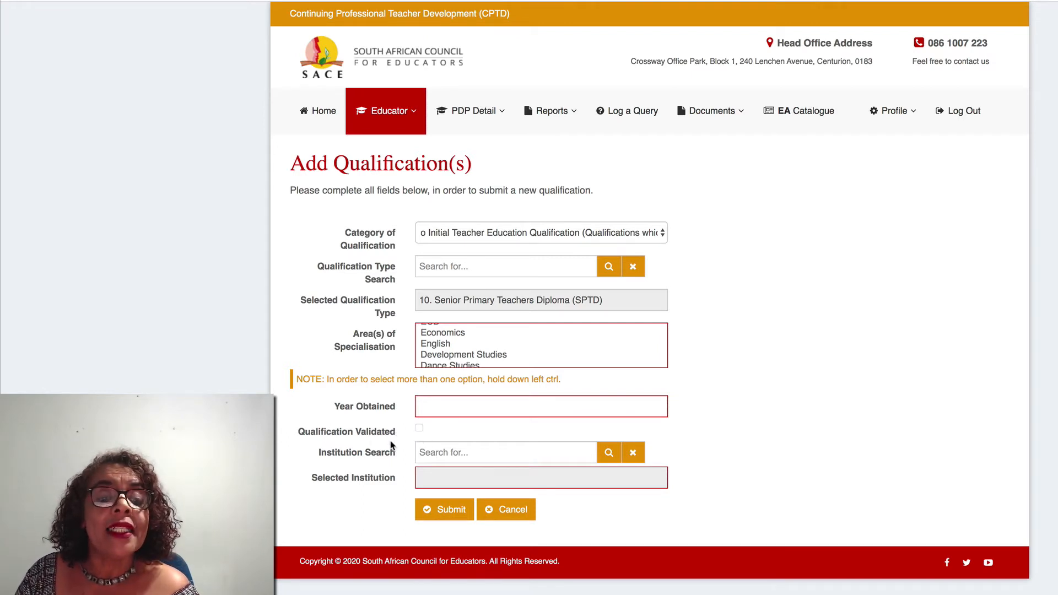
click(451, 512)
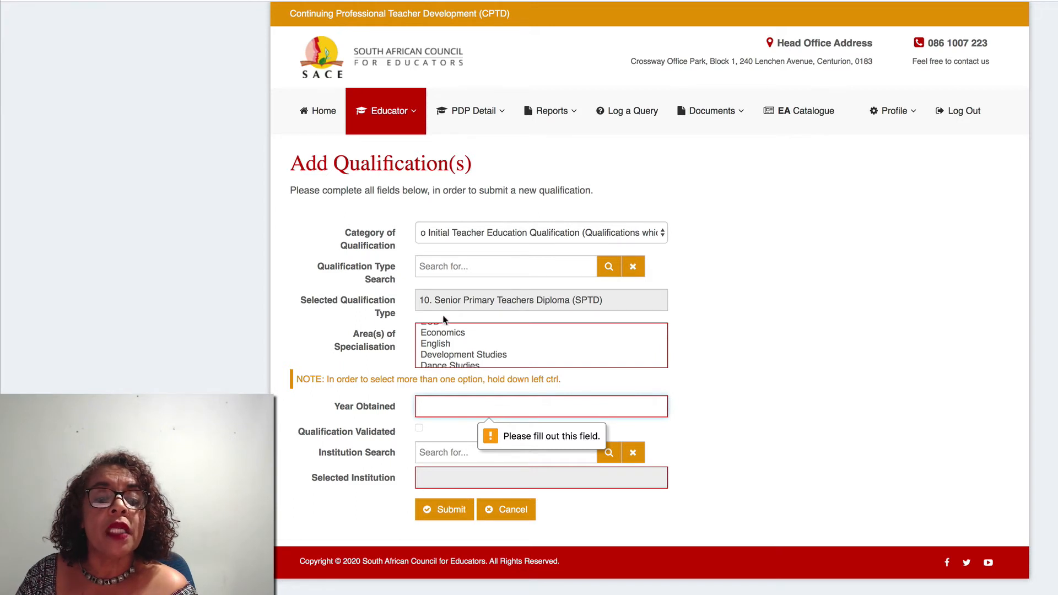
- Cancel the unfinished qualification entry and confirm discarding the changes
click(508, 512)
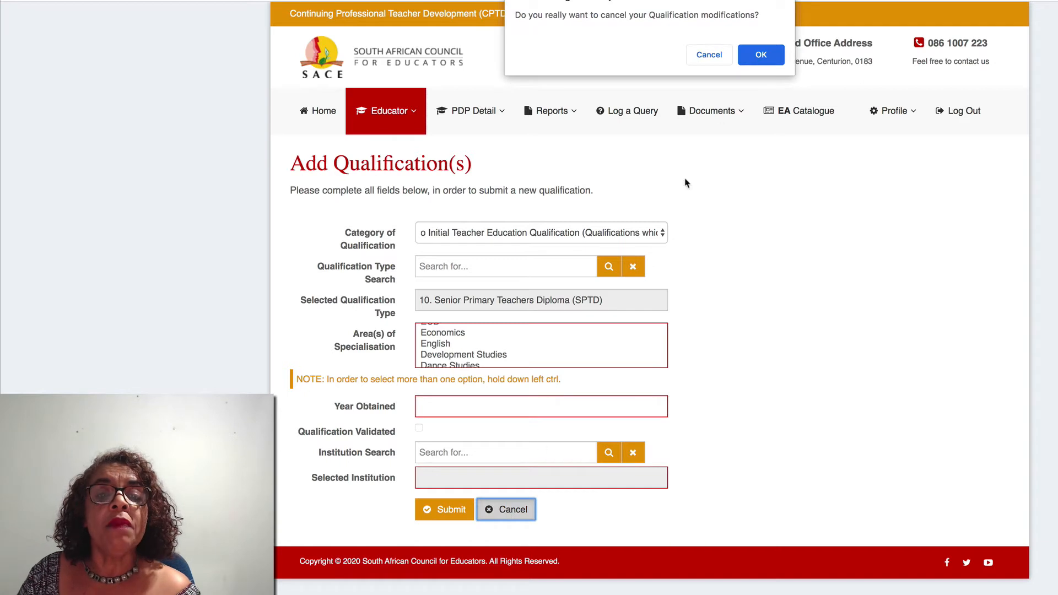
click(755, 58)
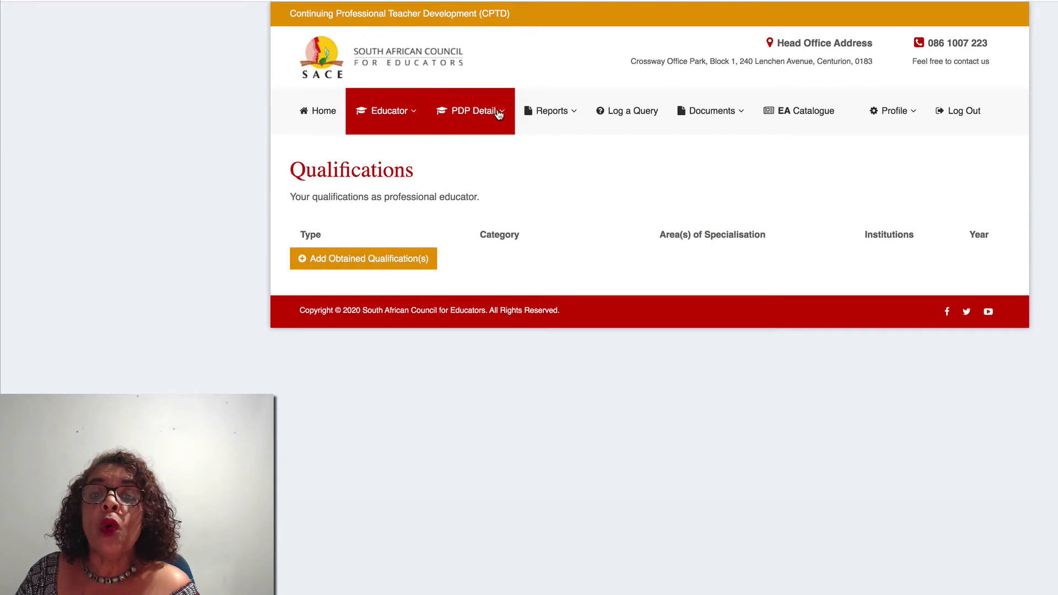
- Open Roles and Responsibilities from the PDP Detail menu to list the 2017 Principal role
click(499, 114)
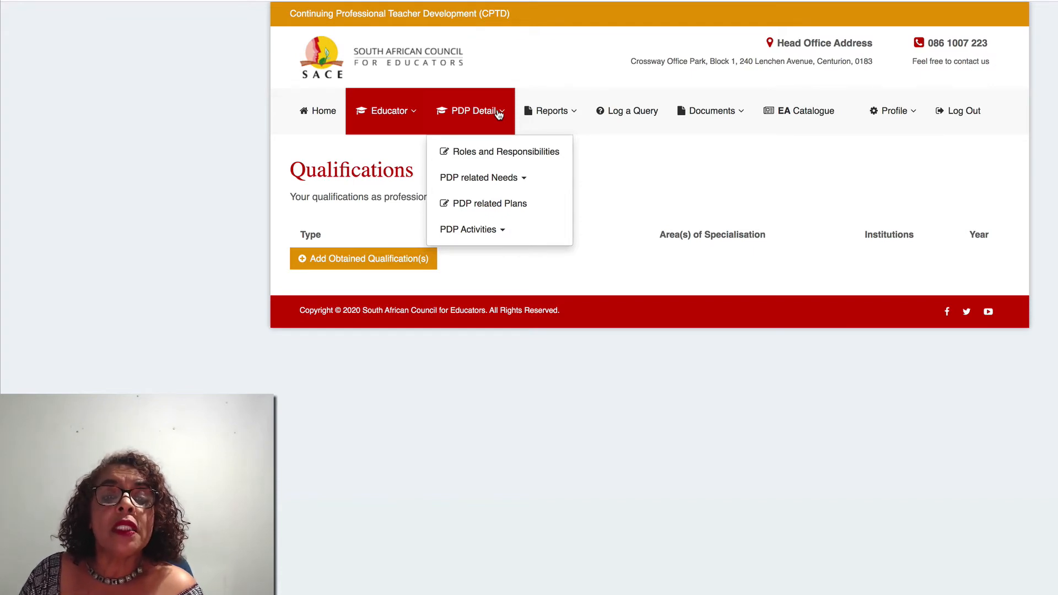
click(497, 154)
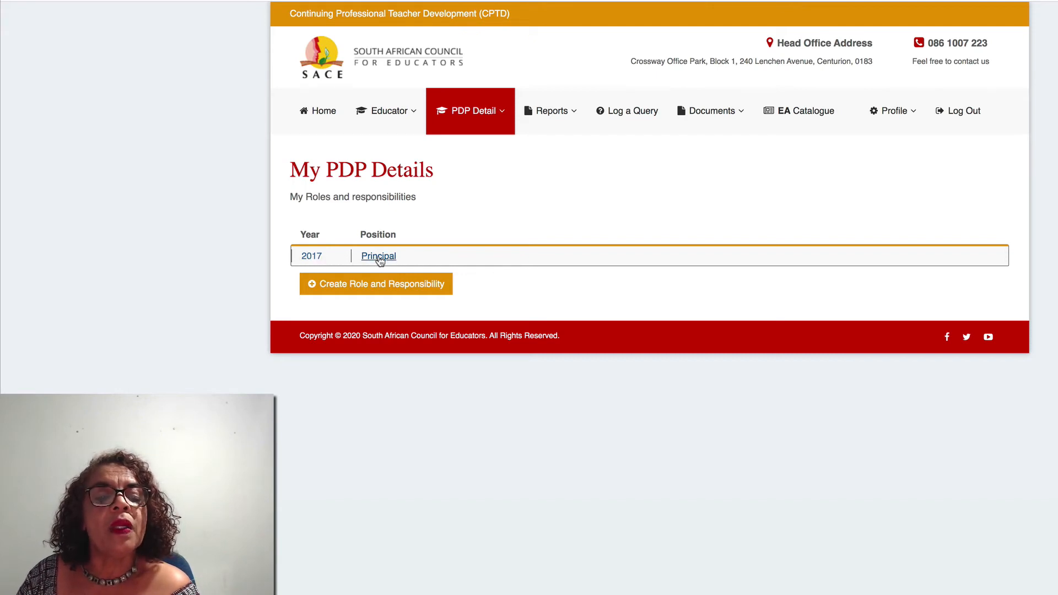
- Start a new Principal role and responsibility entry and place the cursor in Other Roles and Responsibilities
click(374, 285)
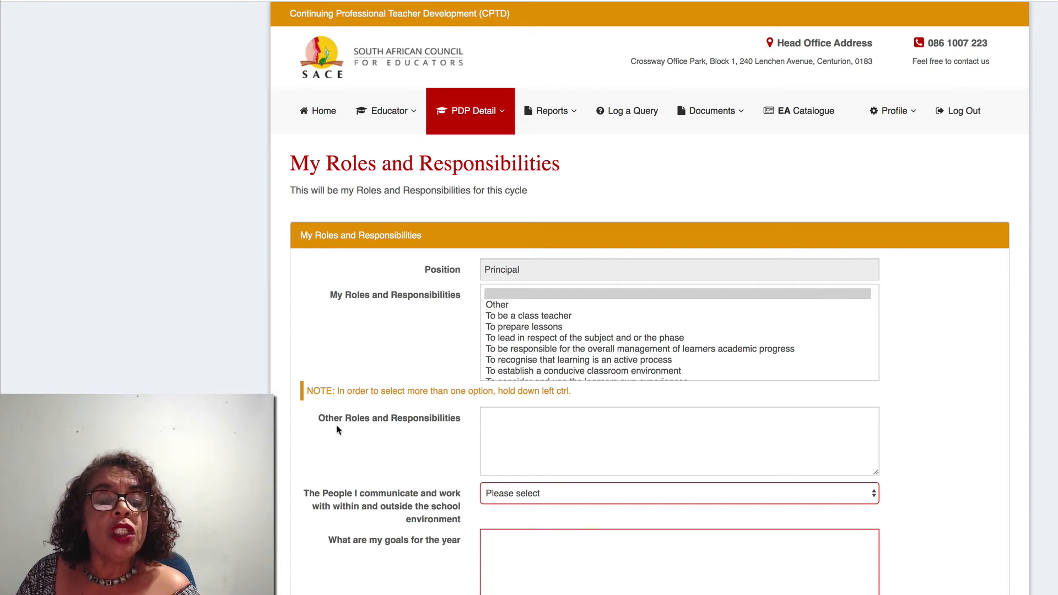
click(505, 423)
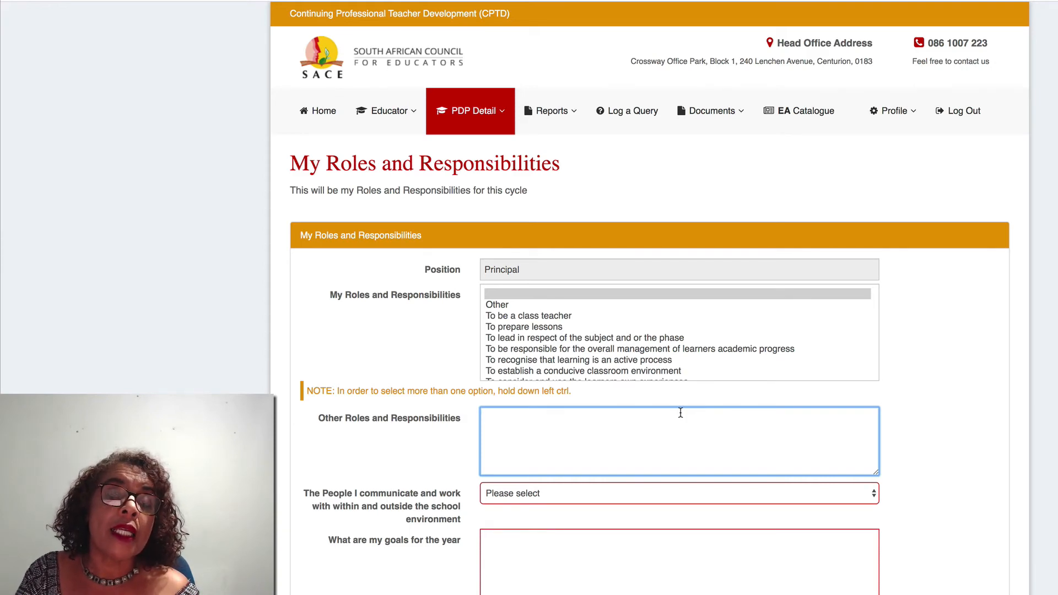
- Enter 'Serving on Finance Committee' as other roles and choose Circuit Managers as people worked with
text(se)
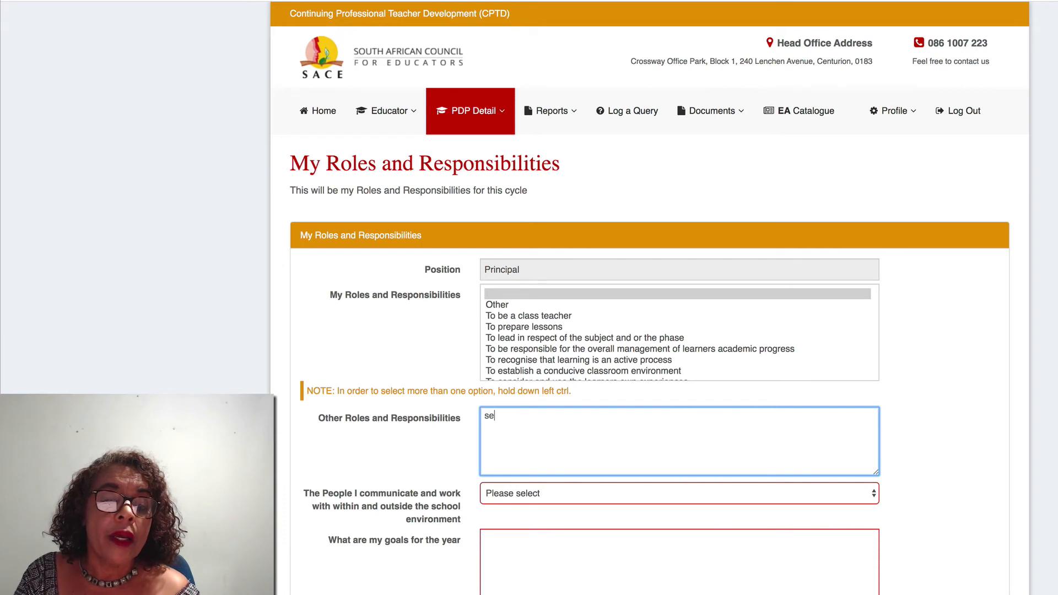
text(rving )
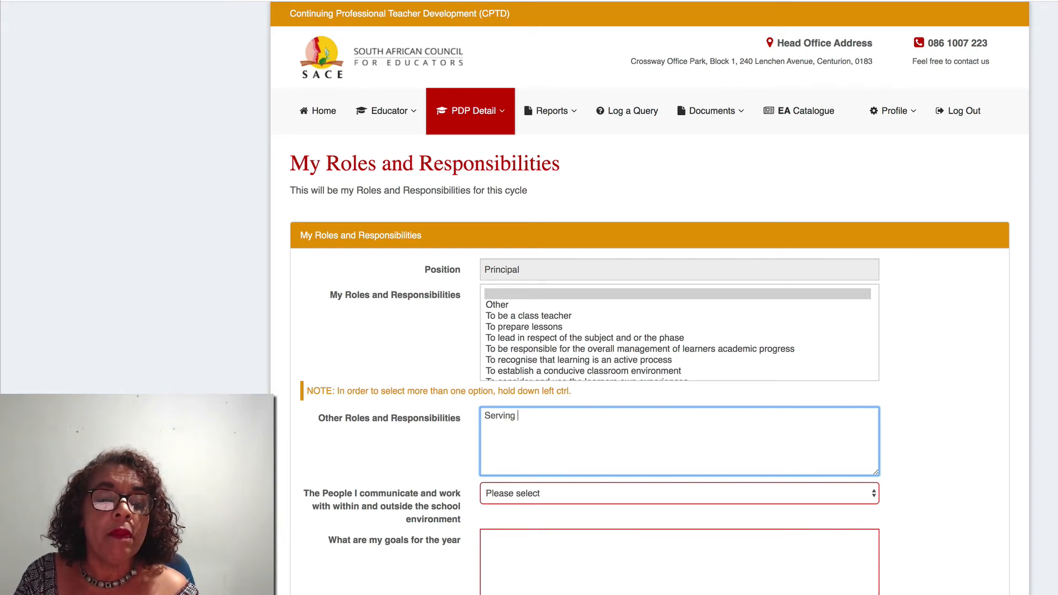
text(on )
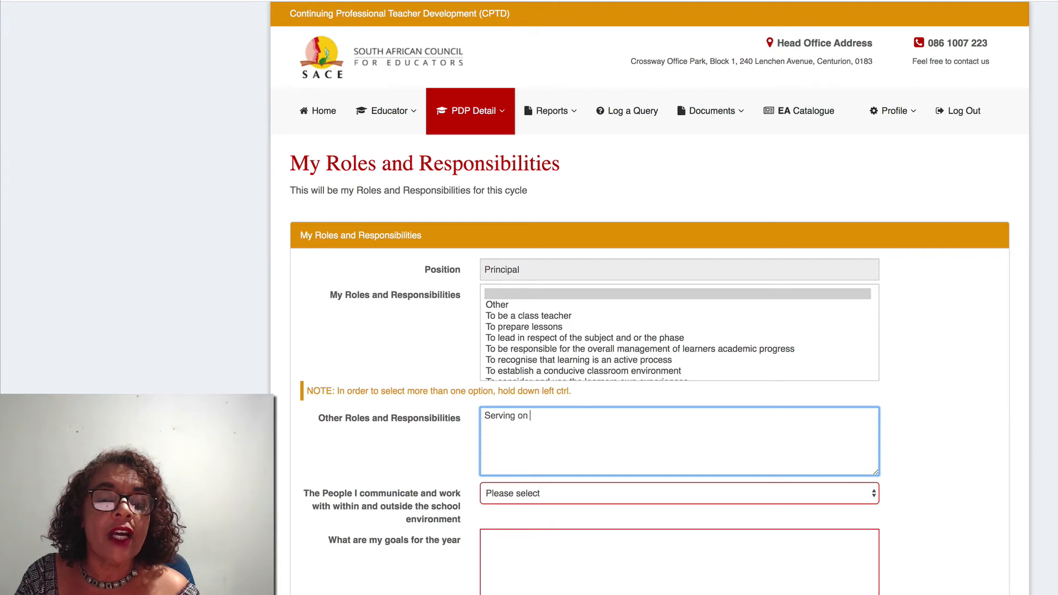
text(Finance)
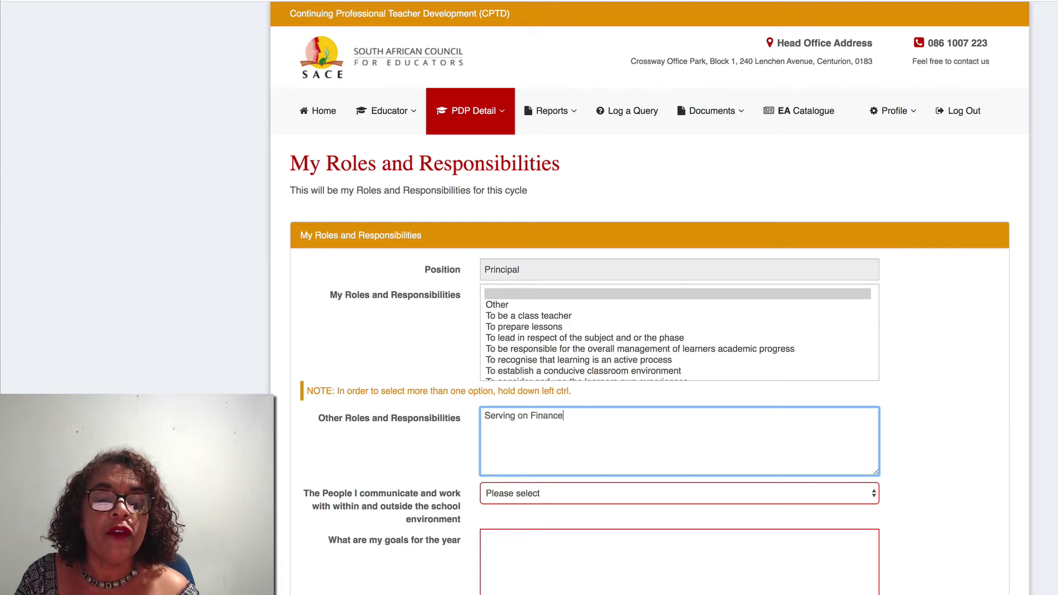
text( Com)
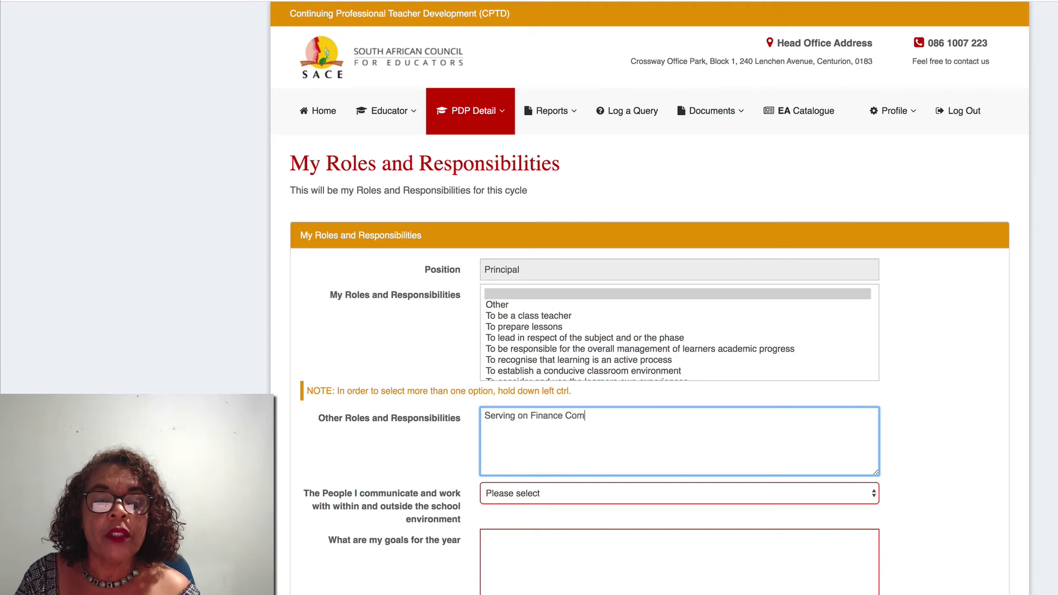
text(mittee)
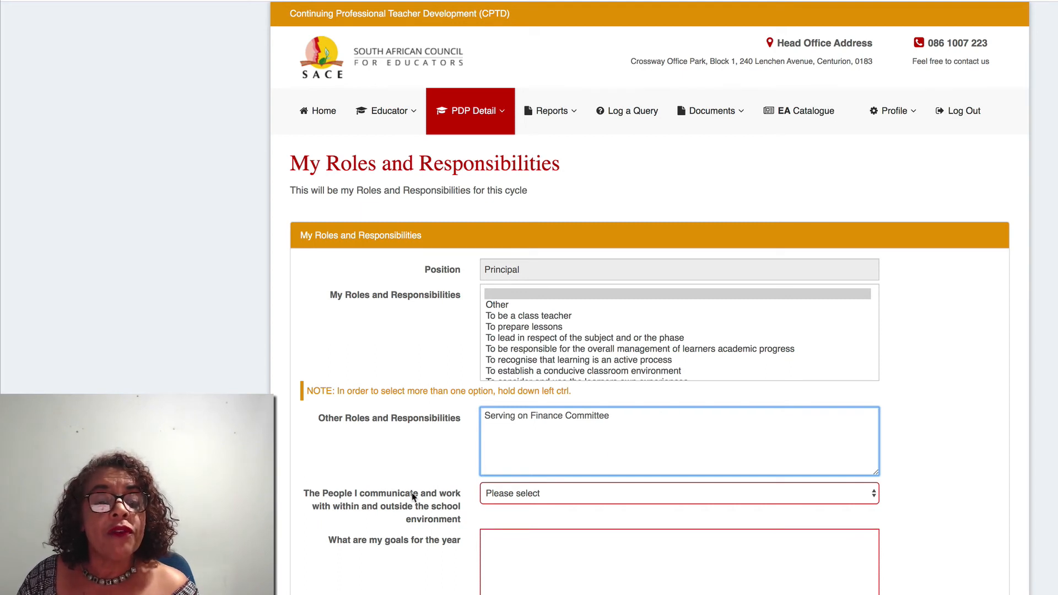
click(875, 497)
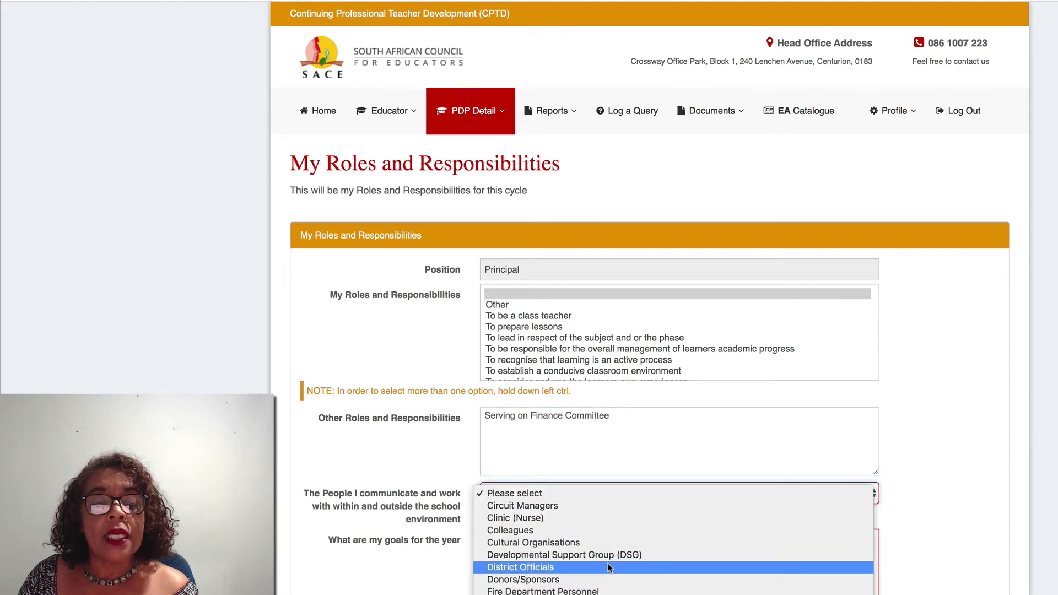
click(581, 509)
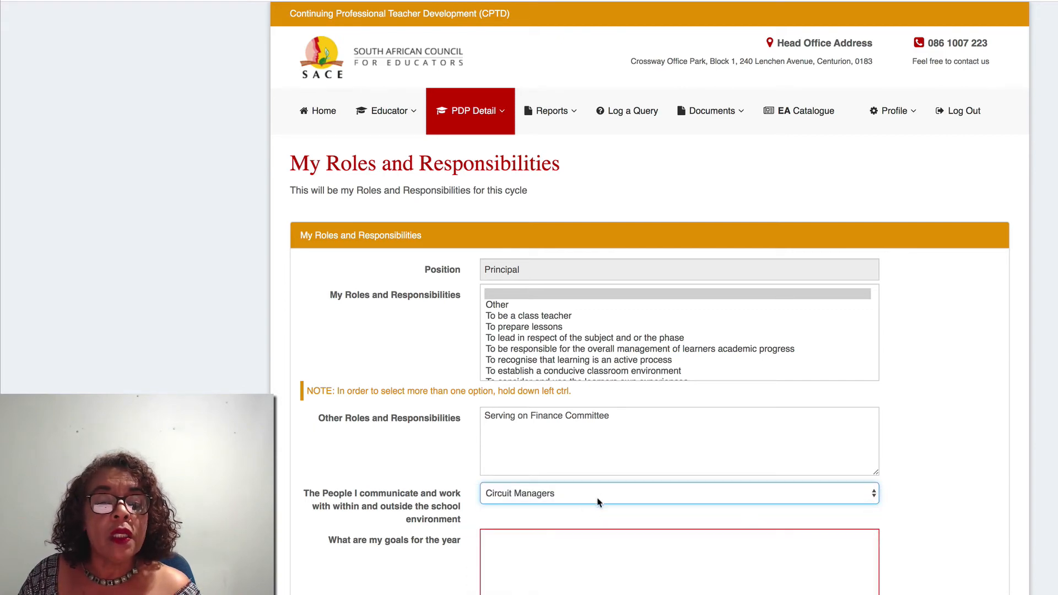
scroll(599, 501, down, 2)
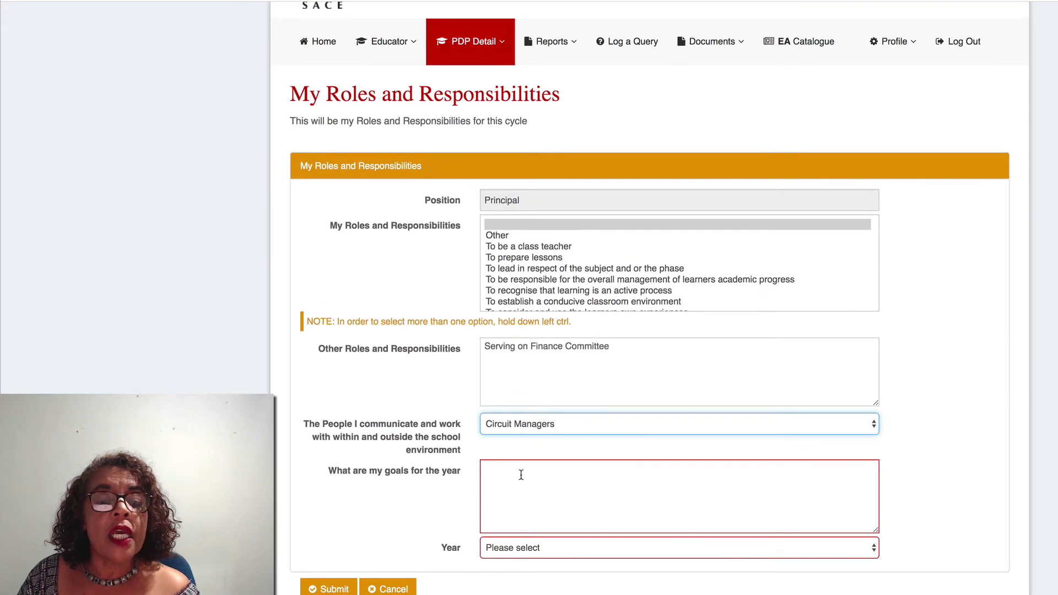
- Enter the yearly goal 'Improve my financial management skills.'
click(520, 473)
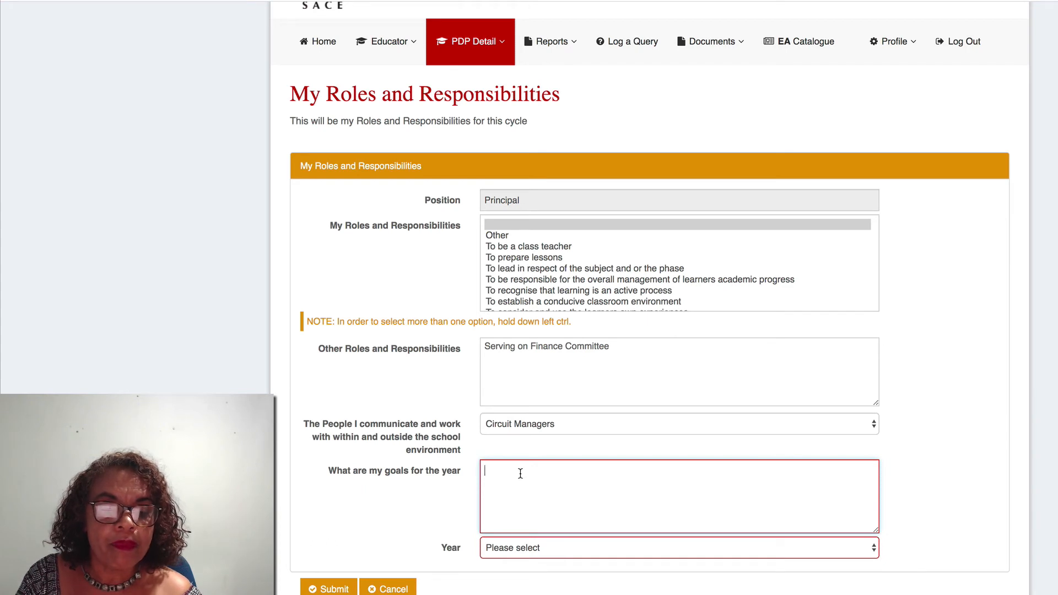
text(Im)
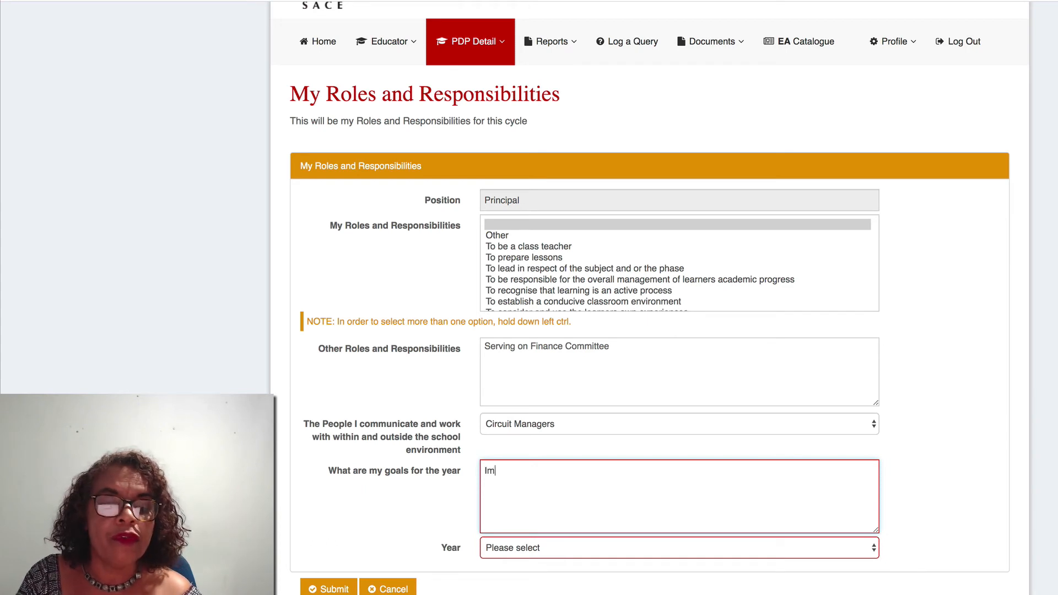
text(prove your)
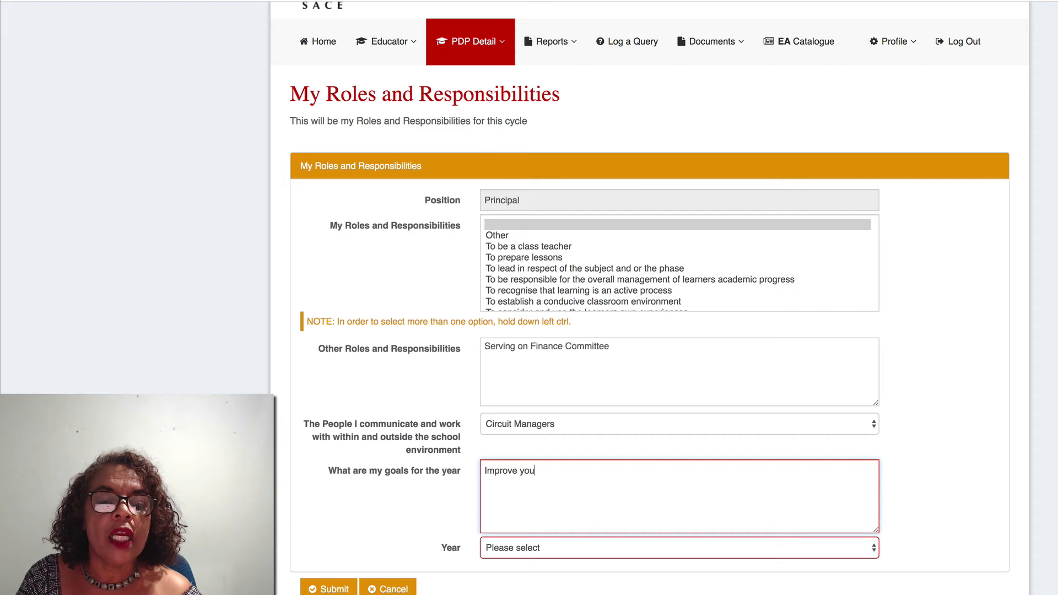
key(BackSpace)
key(BackSpace)
key(BackSpace)
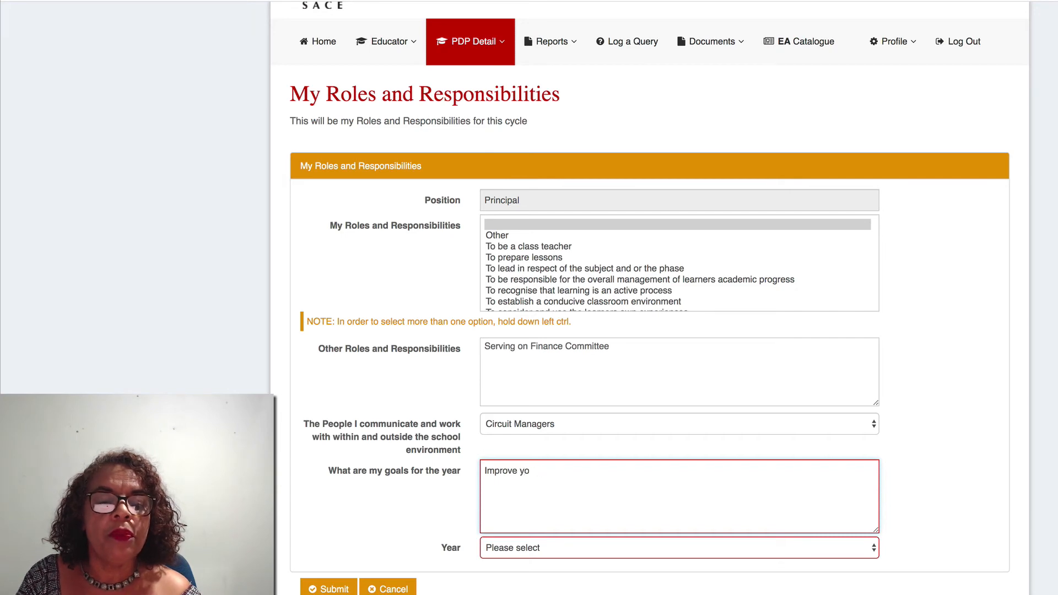
key(BackSpace)
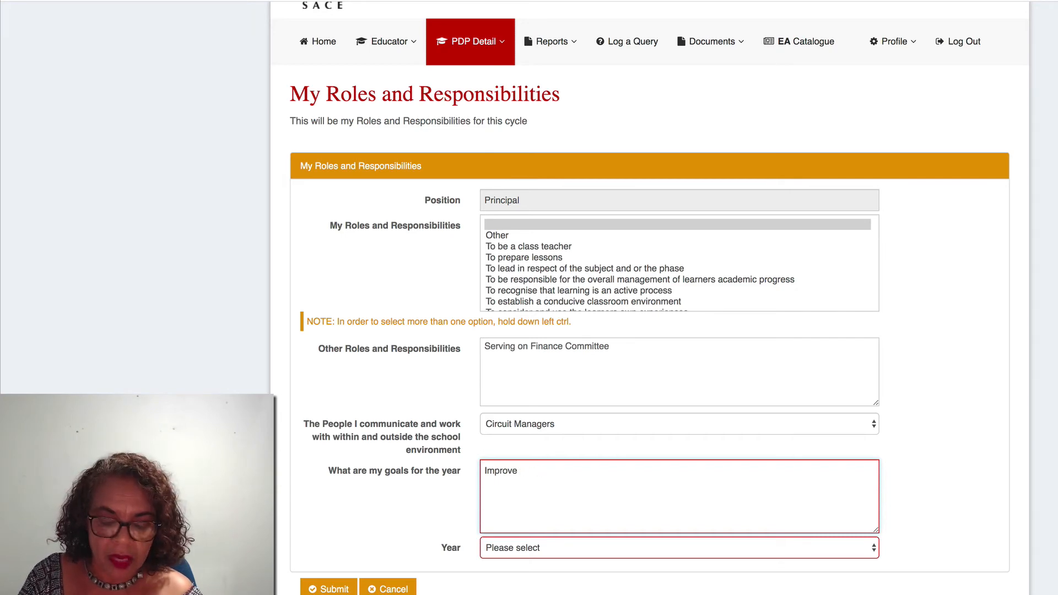
text(my fina)
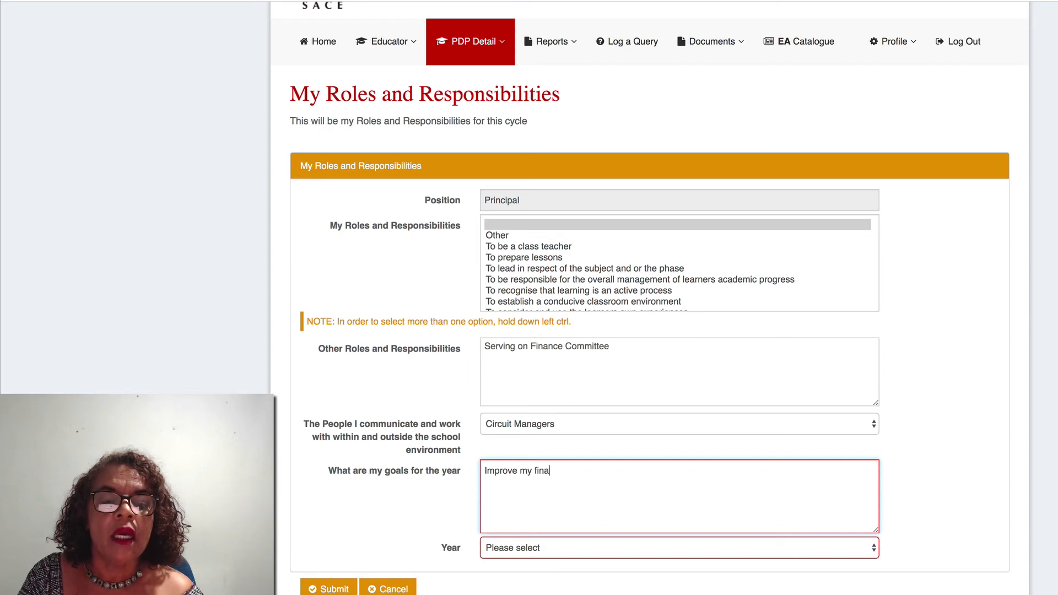
text(ncial ma)
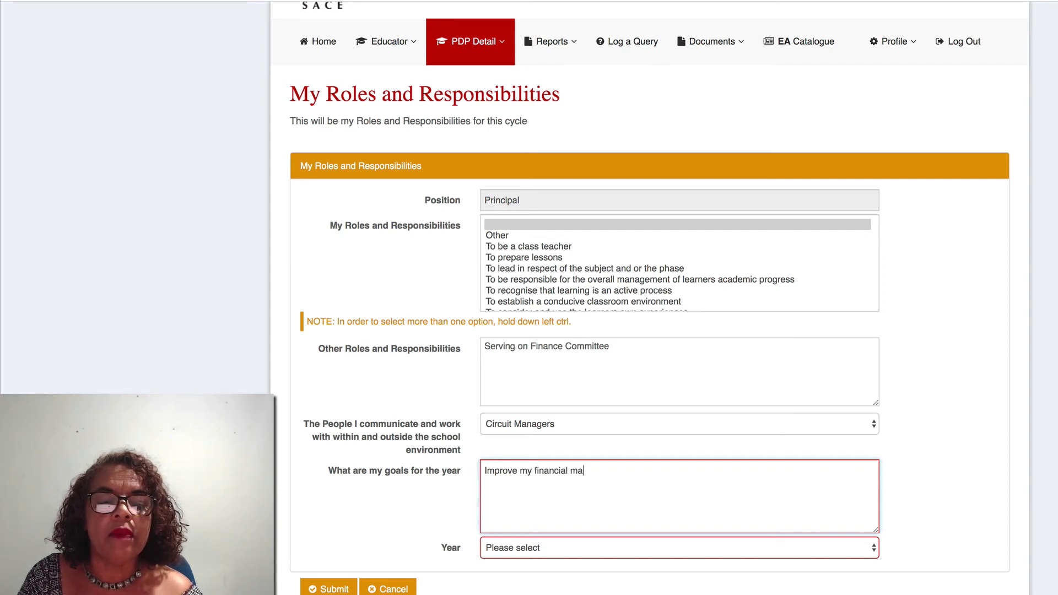
text(nagement)
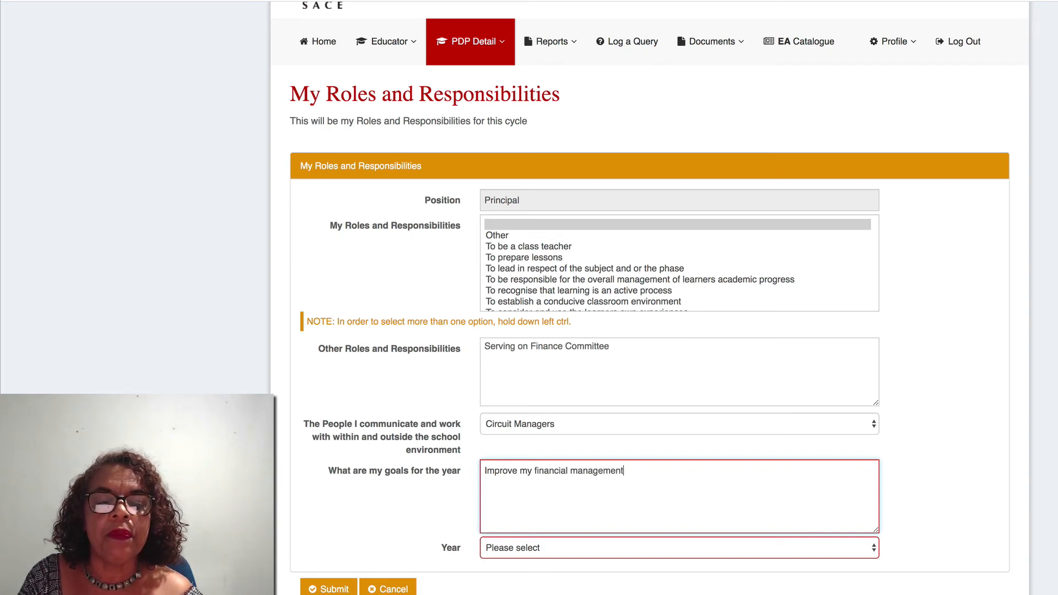
text( sk)
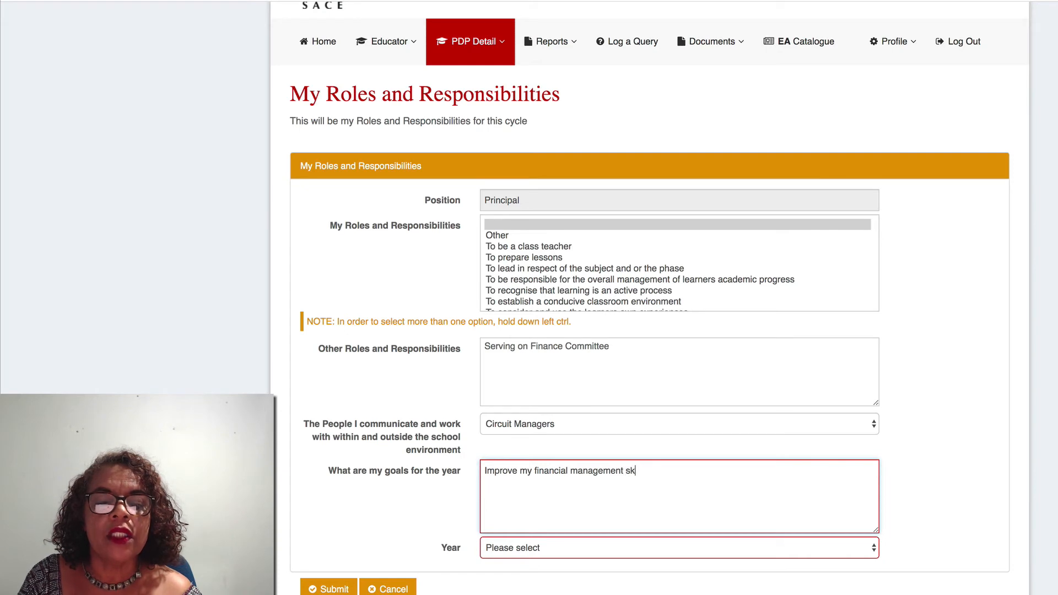
text(ills)
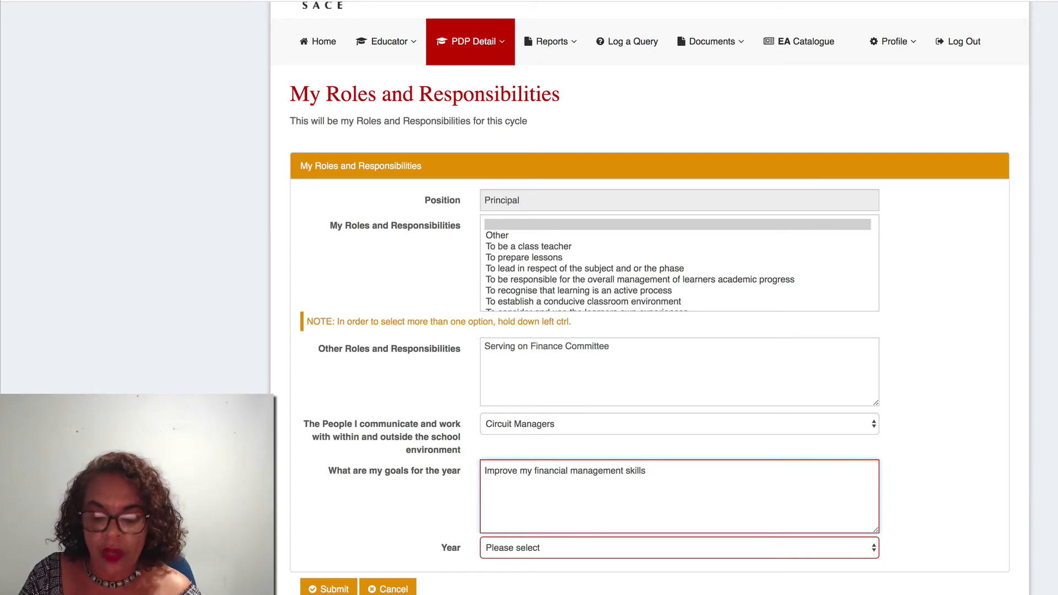
text(.)
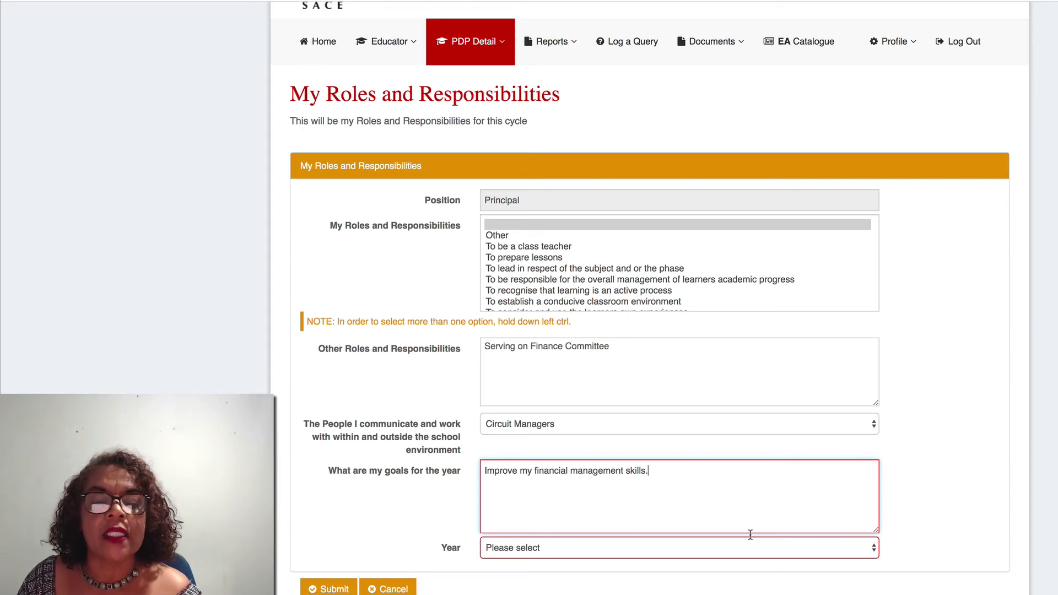
- Set the Year to 2020, then cancel the roles form and confirm discarding it
click(875, 549)
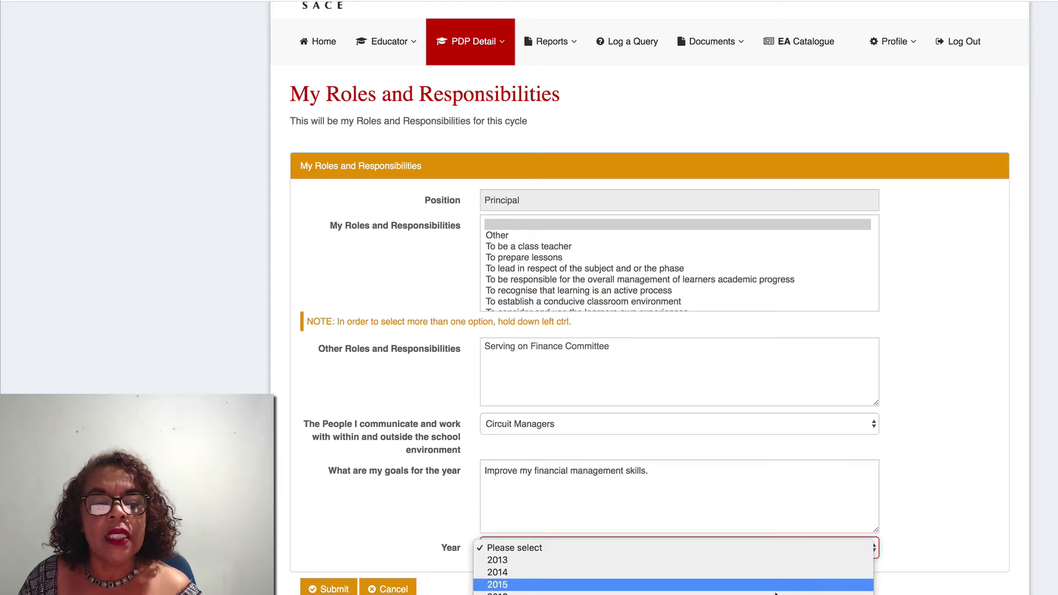
click(754, 556)
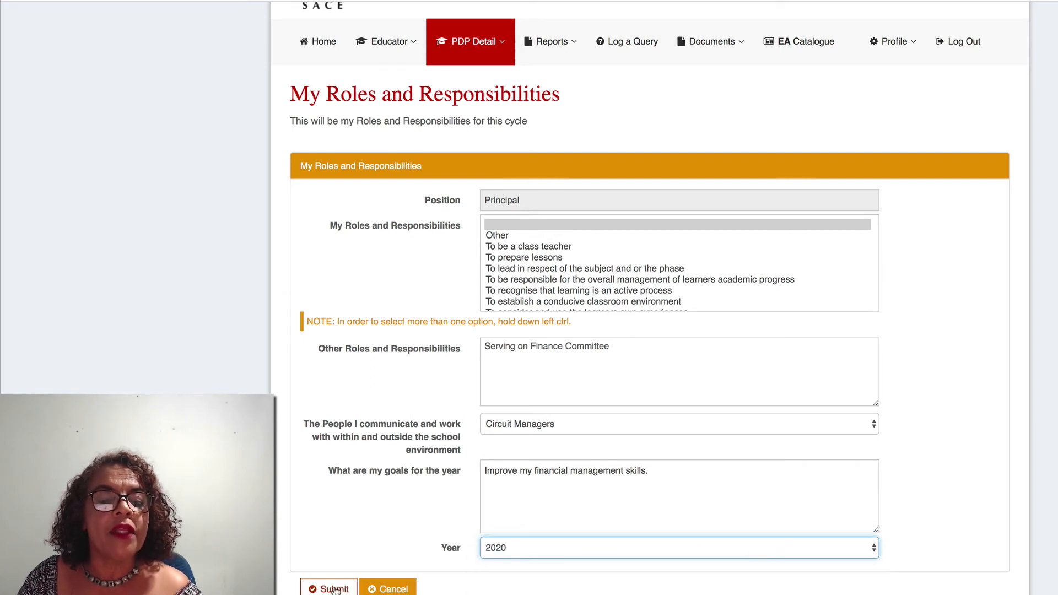
click(392, 589)
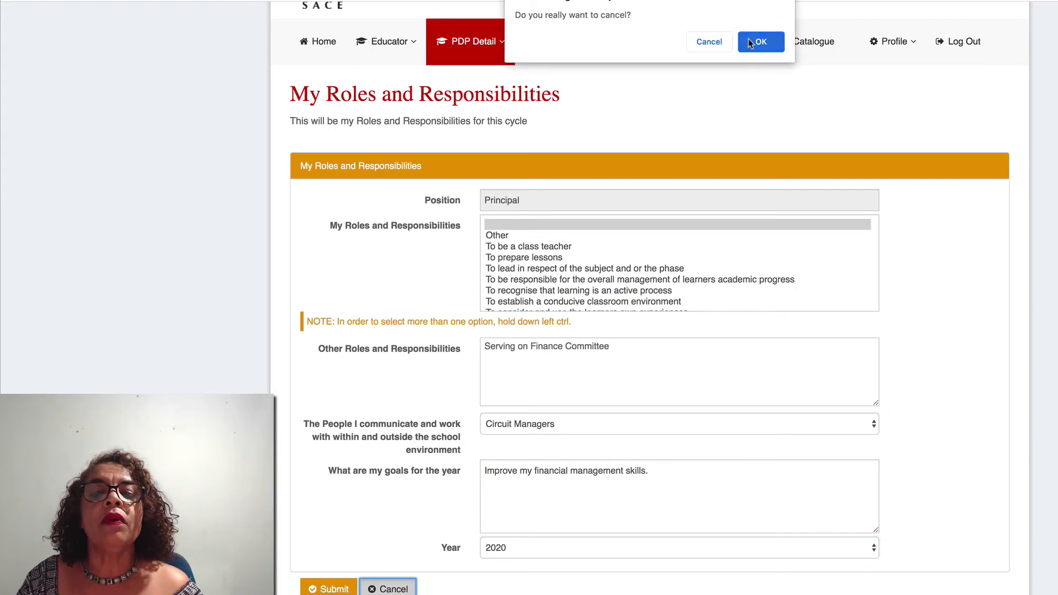
click(752, 43)
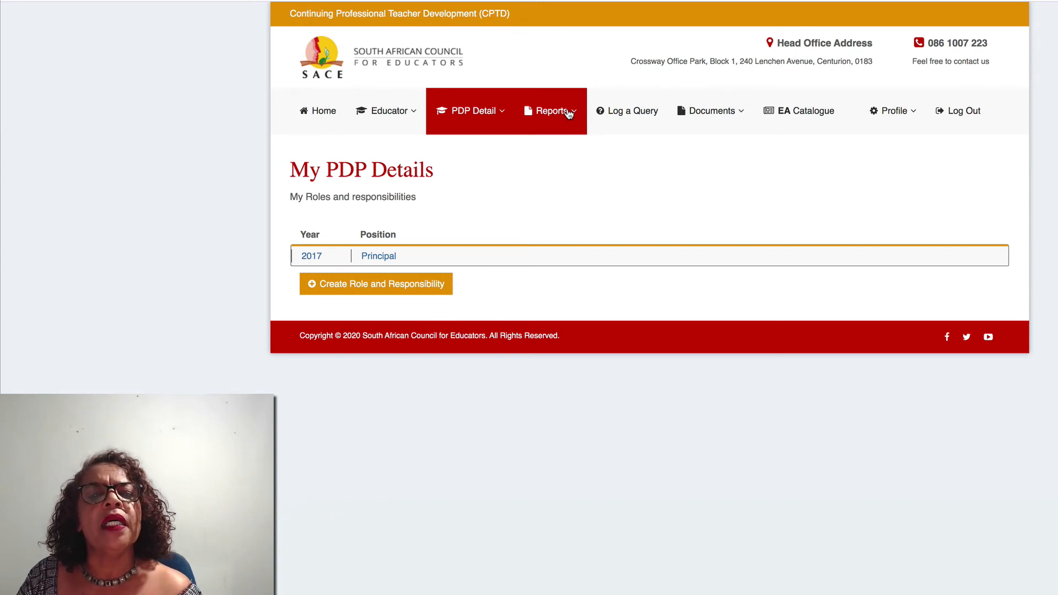
- View the Reports options, then go to Log a Query to see the logged queries
click(569, 114)
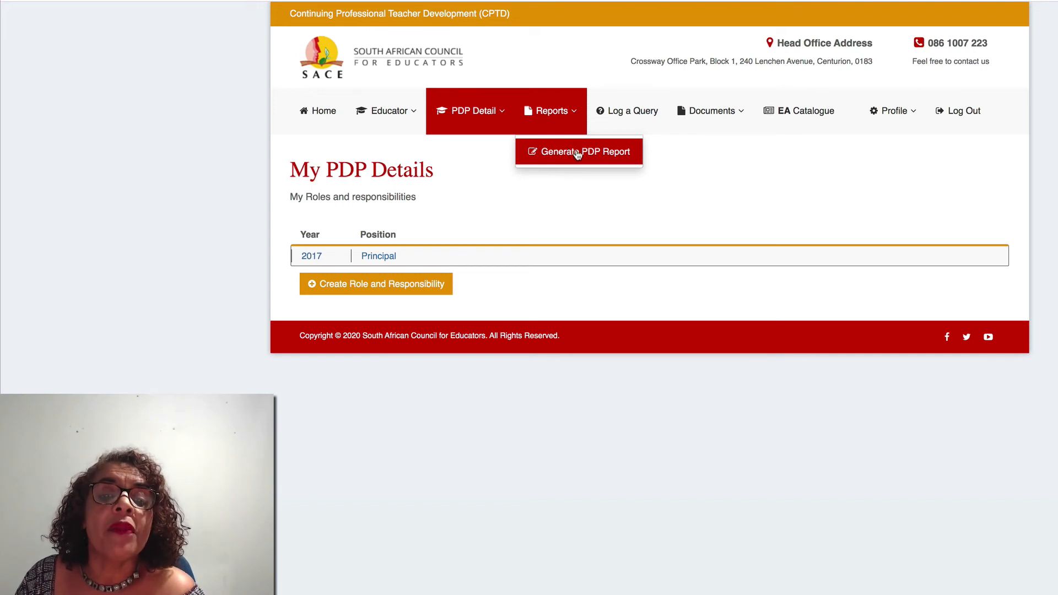
click(625, 112)
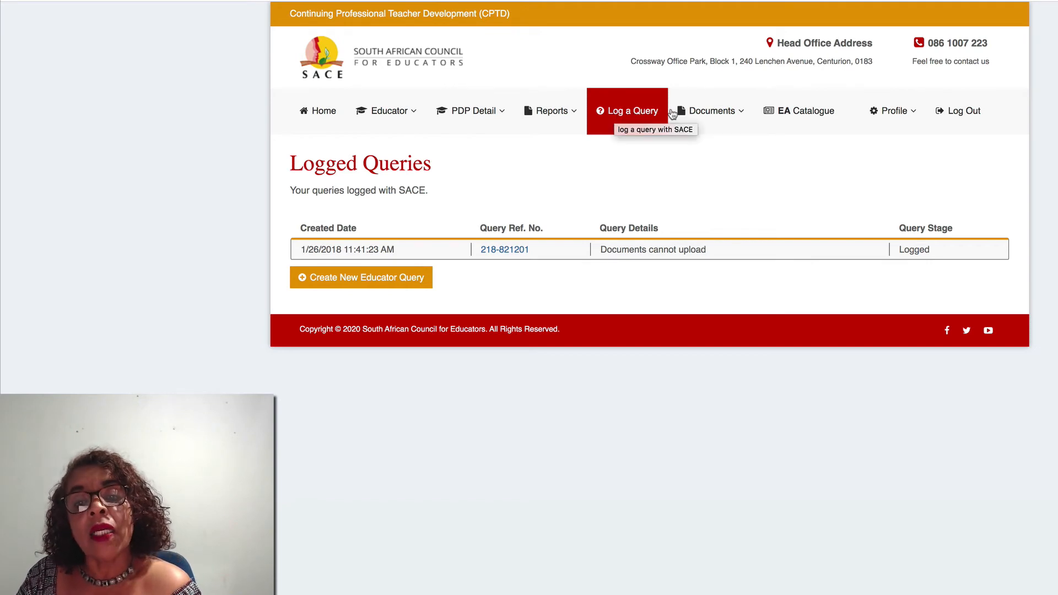
click(709, 113)
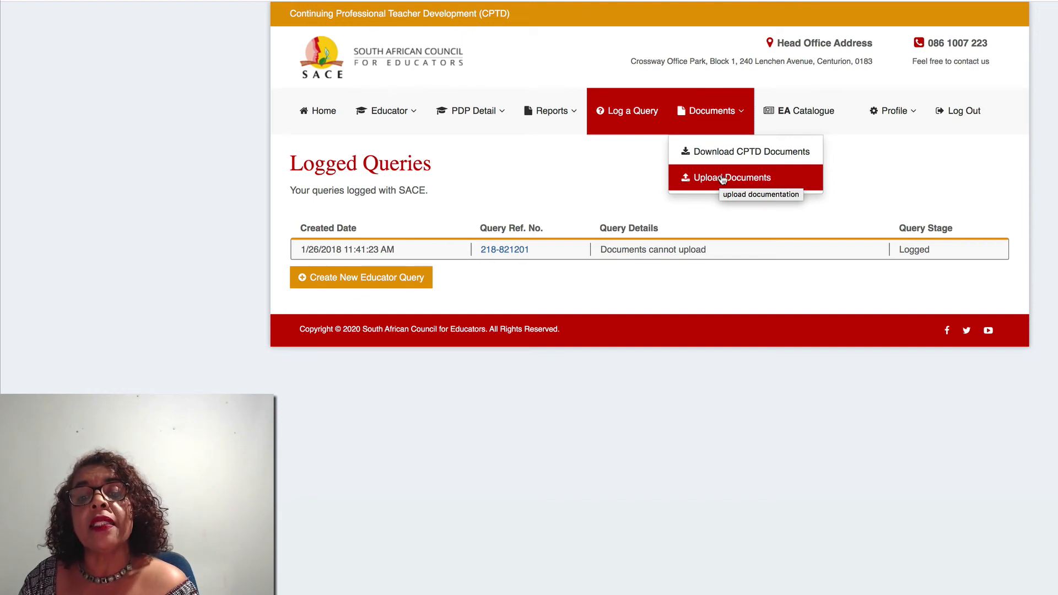
click(793, 111)
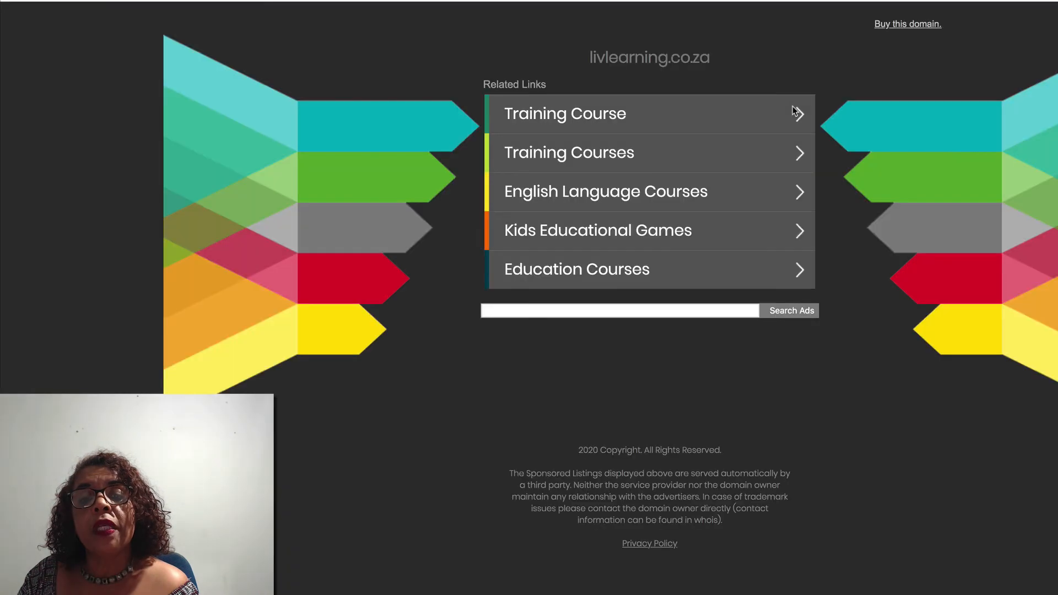
click(528, 113)
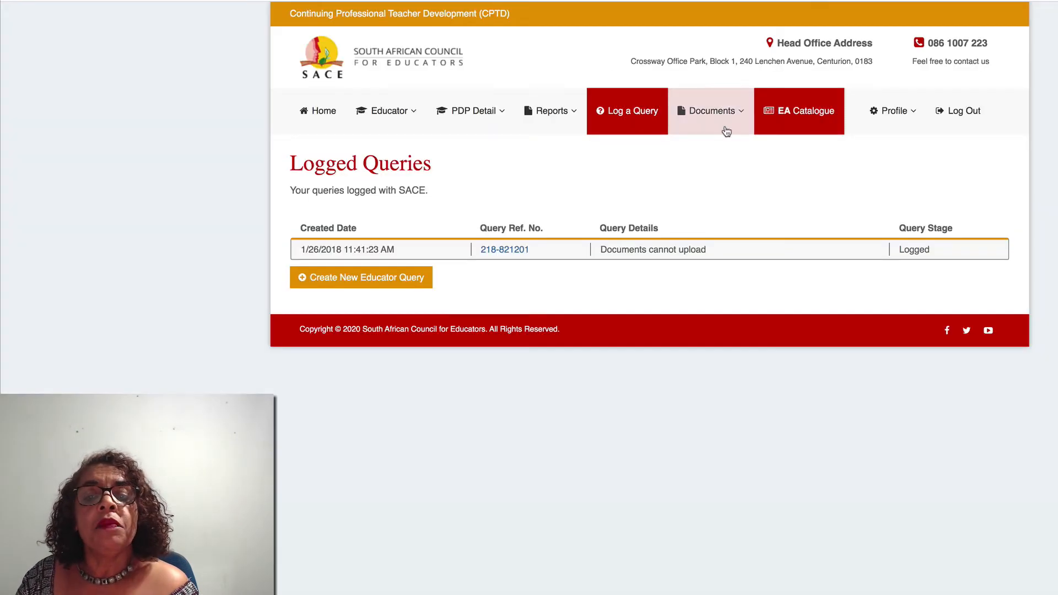
- Check and dismiss the Profile options, then show the Educator menu options
click(897, 112)
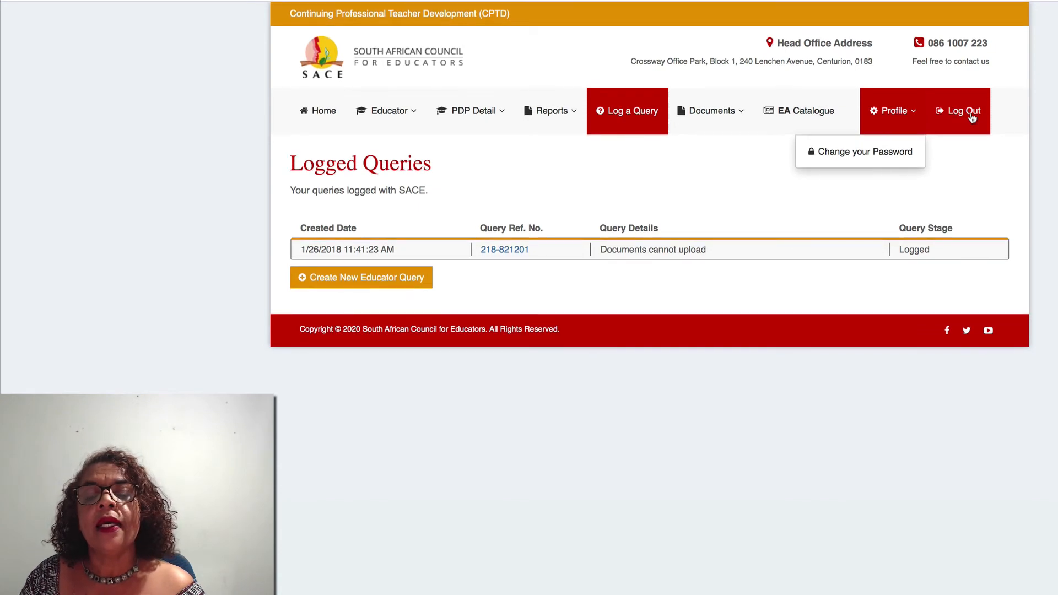
click(703, 174)
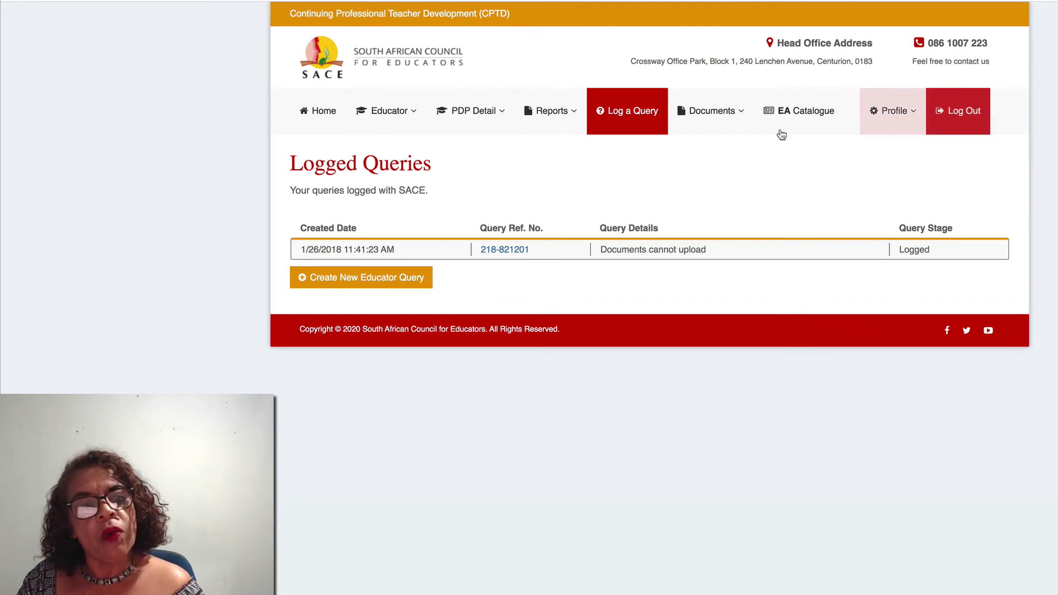
click(395, 113)
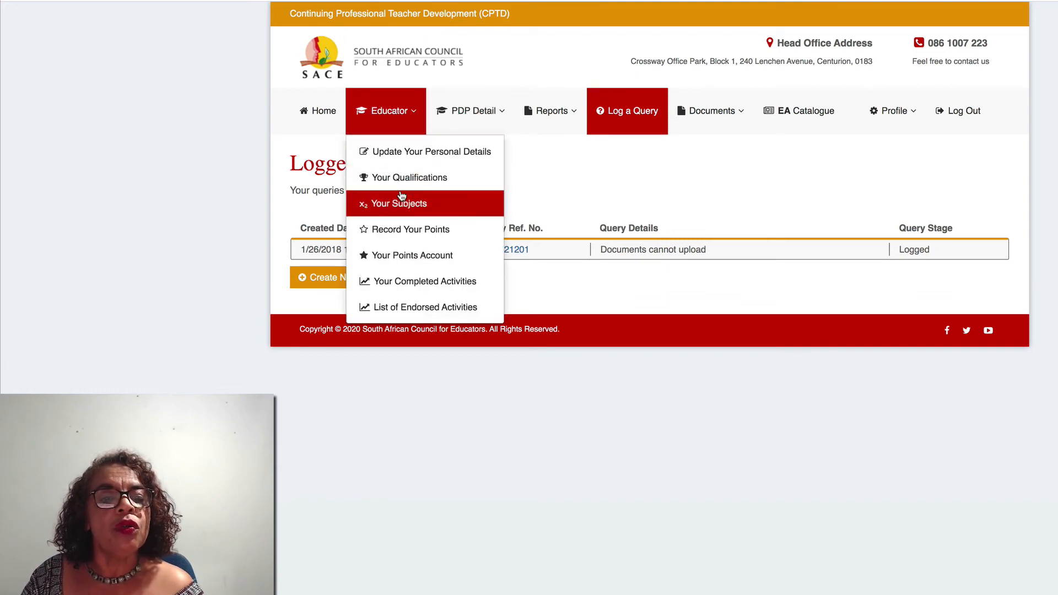
- Open the Record Points form and set Activity Type to Teacher Initiated
click(408, 234)
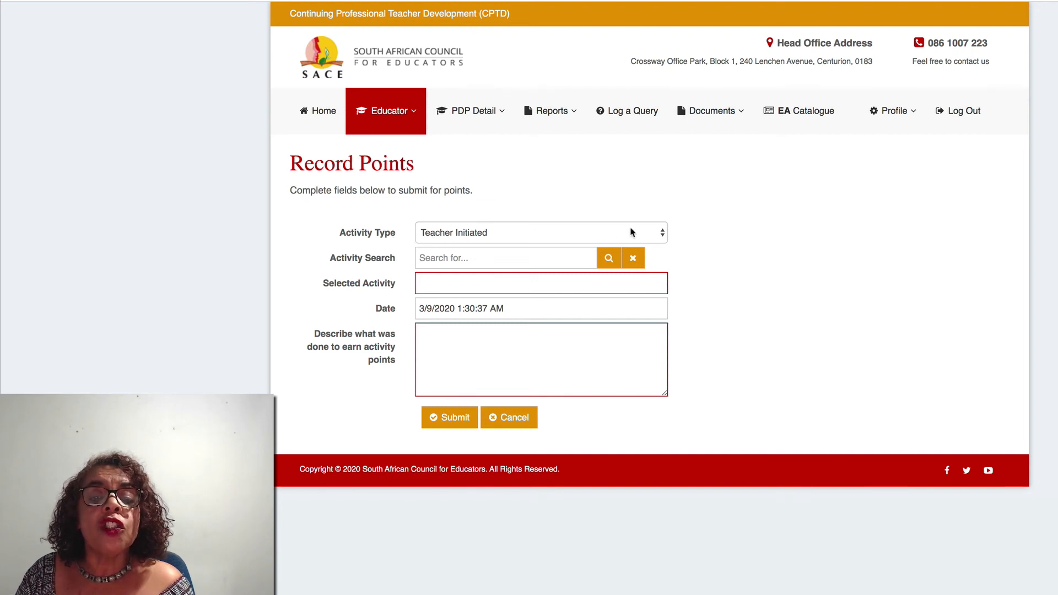
click(661, 234)
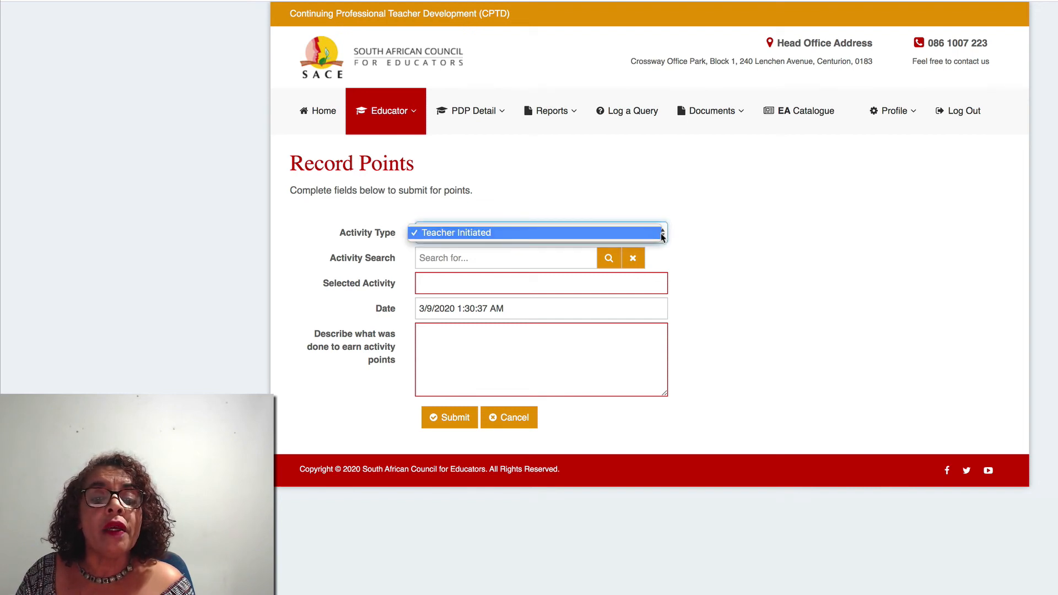
click(661, 234)
click(662, 235)
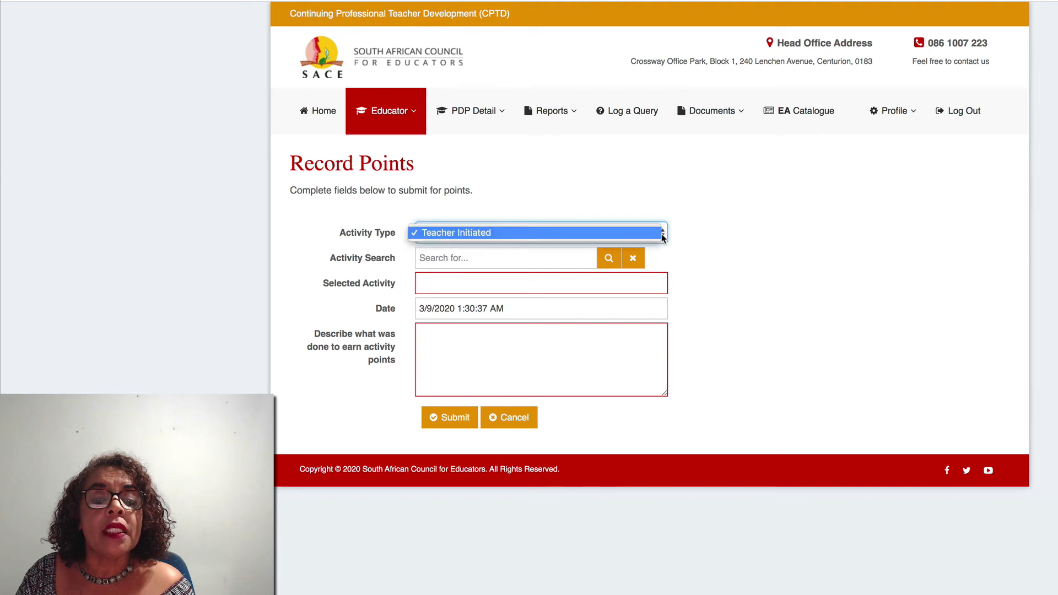
click(662, 234)
click(662, 235)
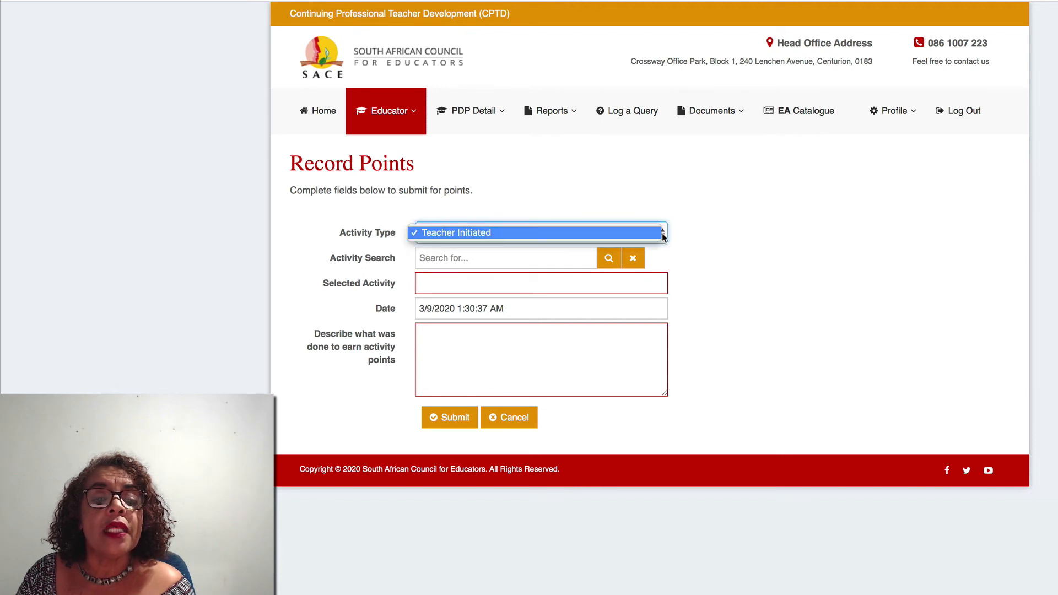
click(483, 234)
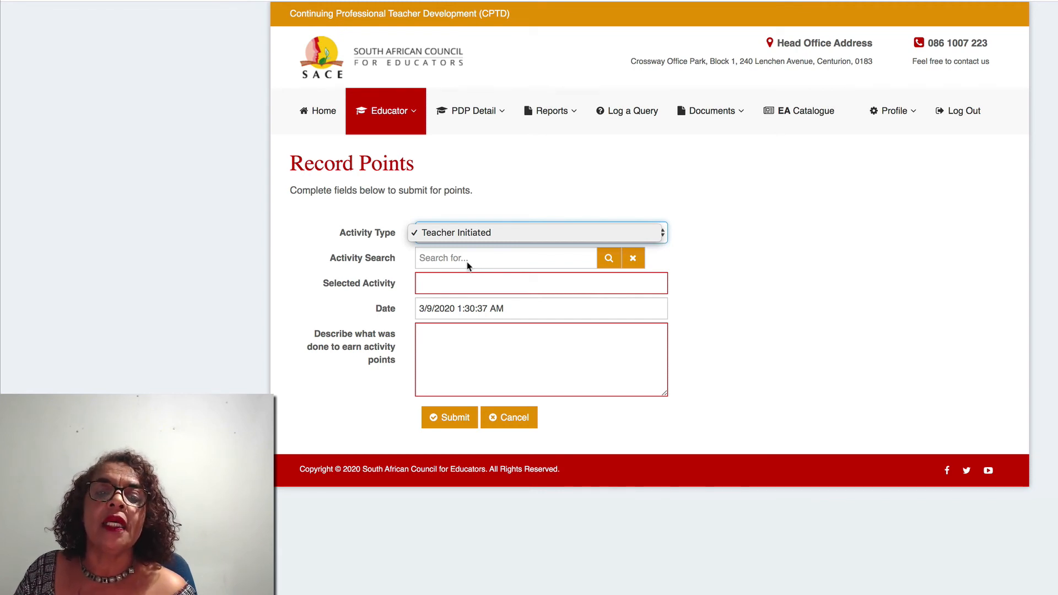
click(460, 233)
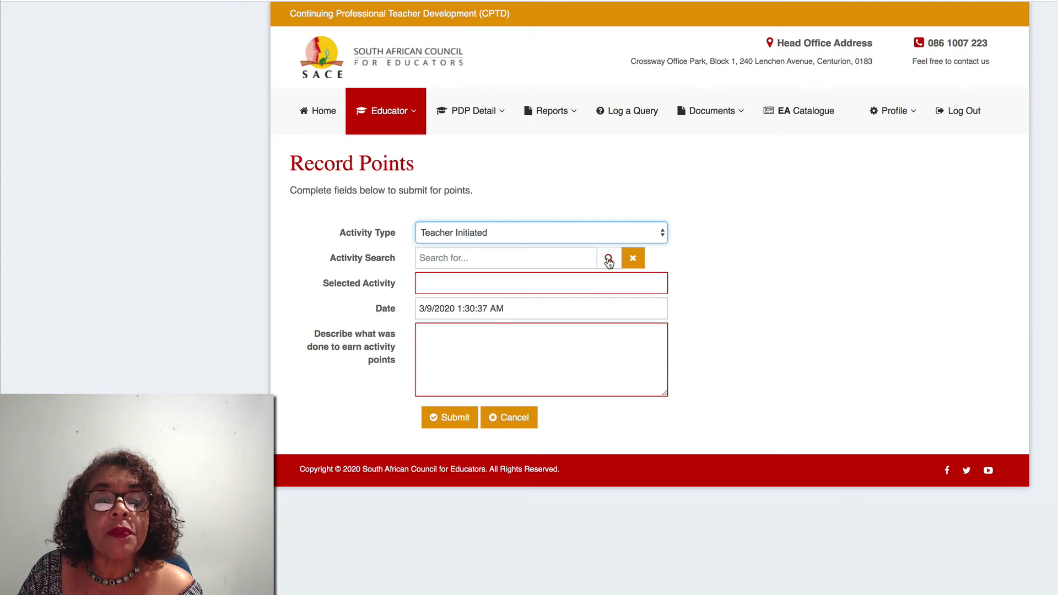
- Search activities and select the voluntary self-funded short course worth 15 points
click(608, 259)
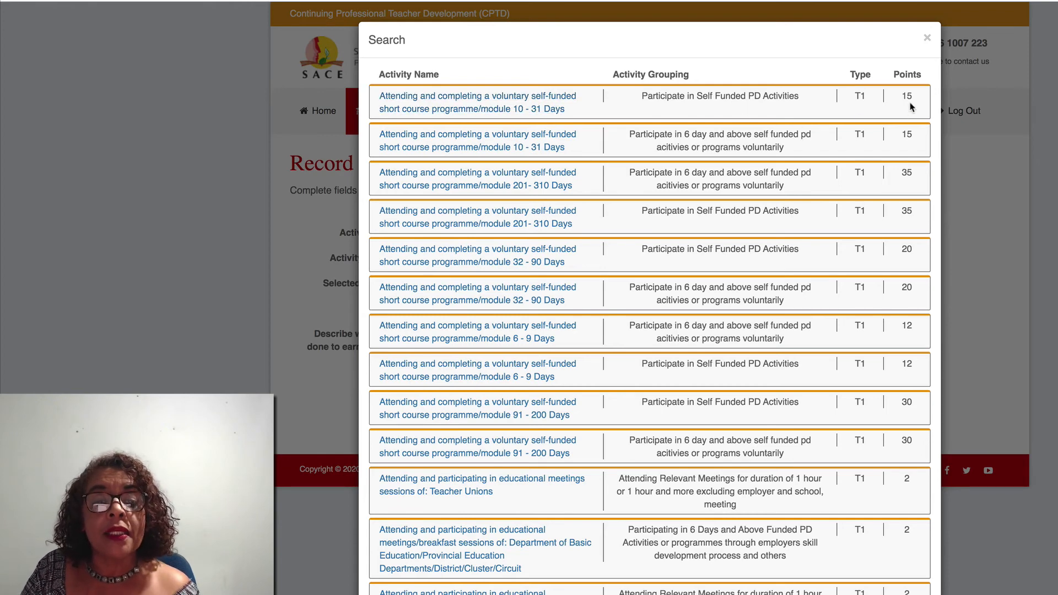
click(513, 109)
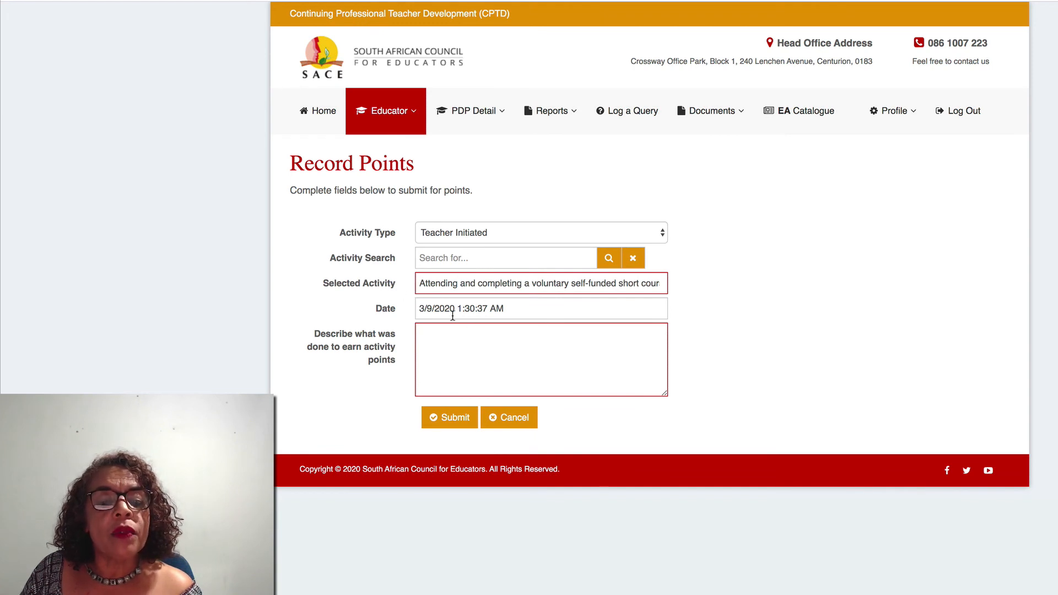
click(492, 311)
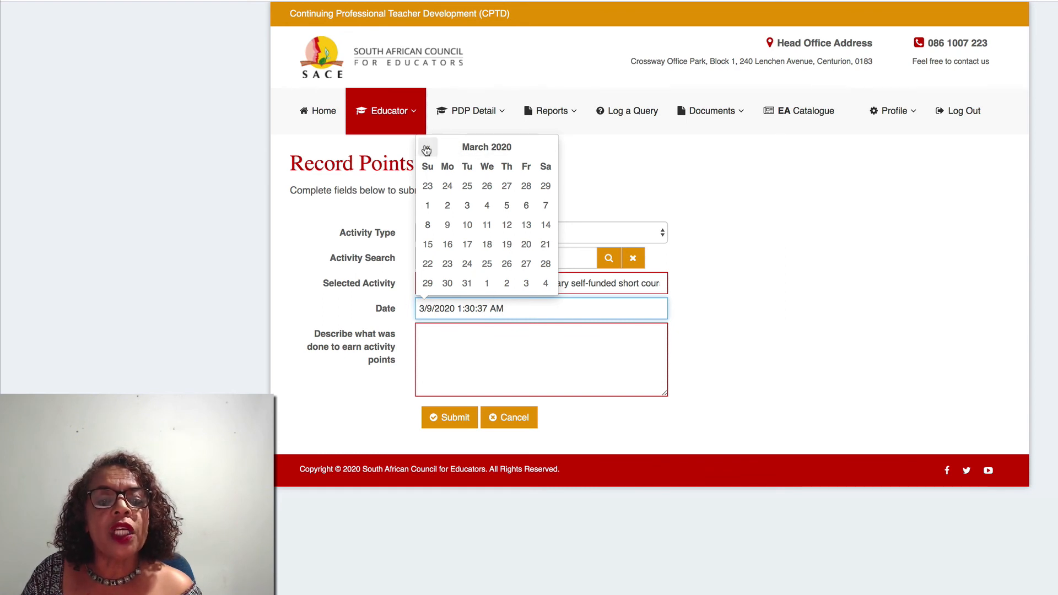
click(426, 149)
click(429, 149)
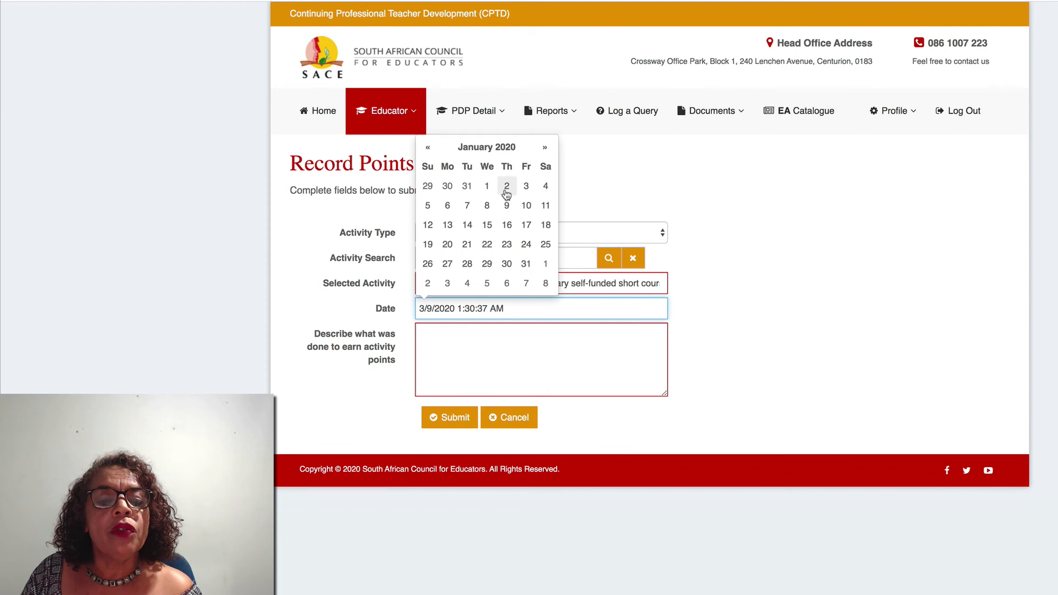
click(545, 186)
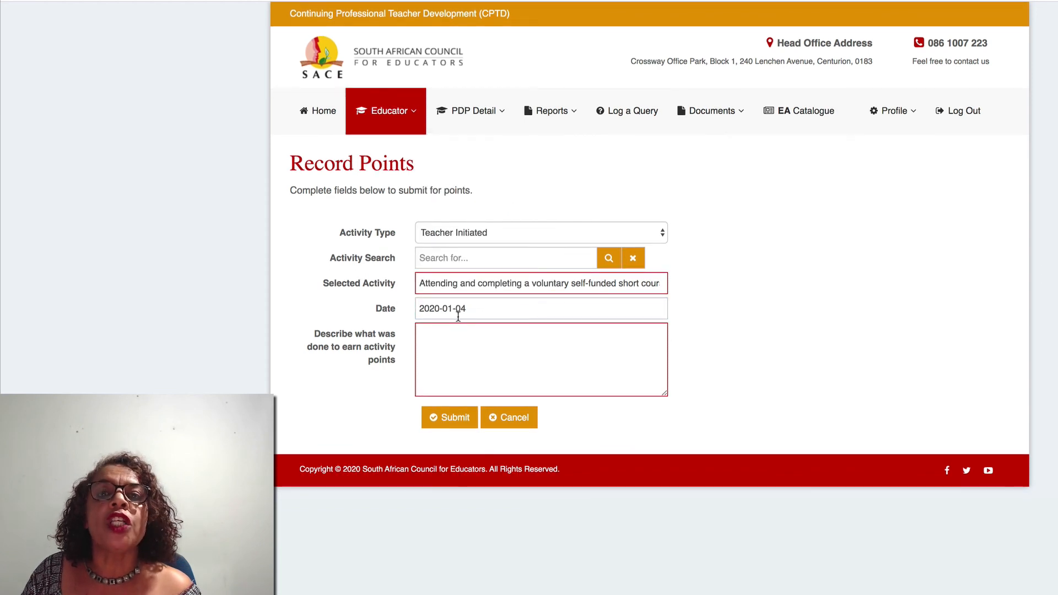
click(442, 335)
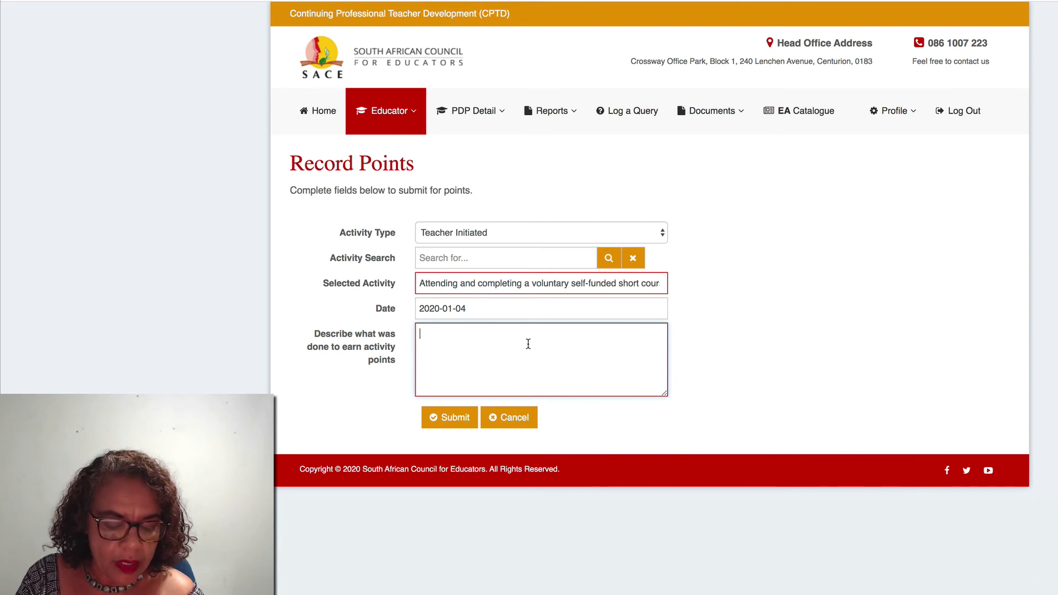
- Add description lines: Leadership course, self-development modules, Emotional Intelligence, leadership versus management, and the assignment/practical module
text(Leadersh)
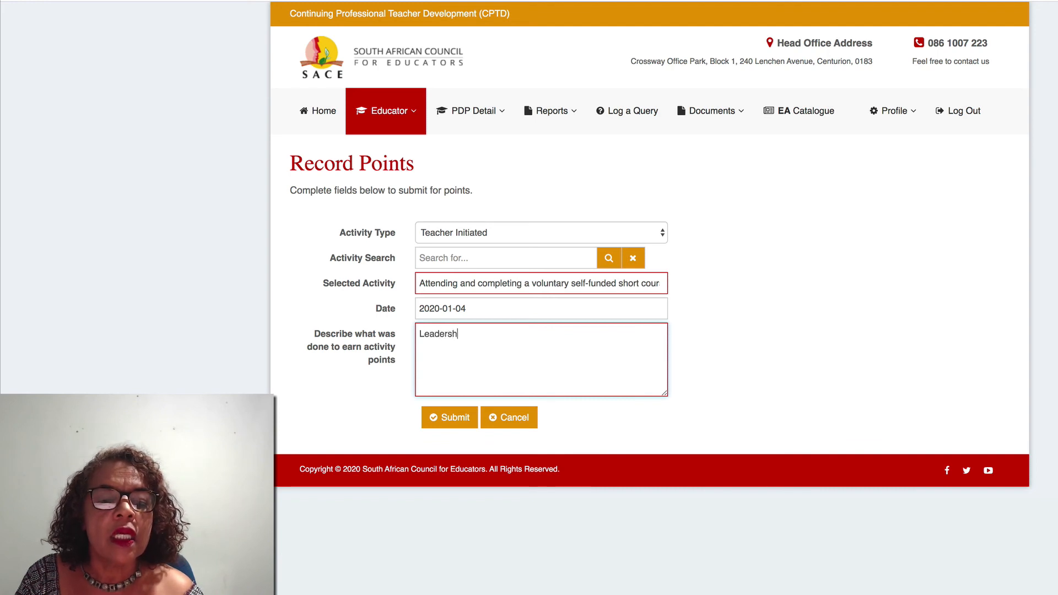
text(ip cours)
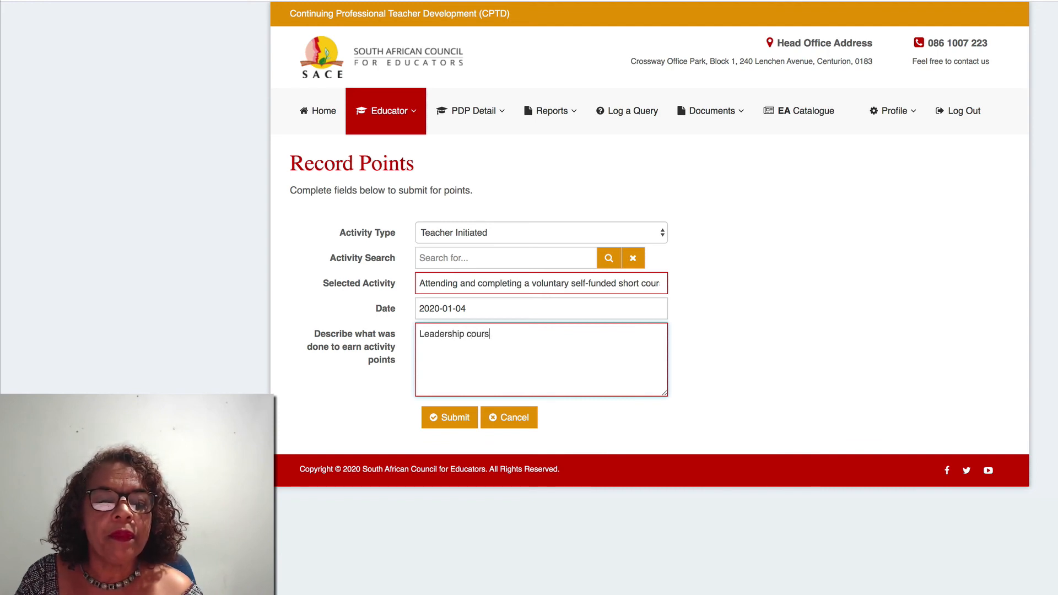
text(e)
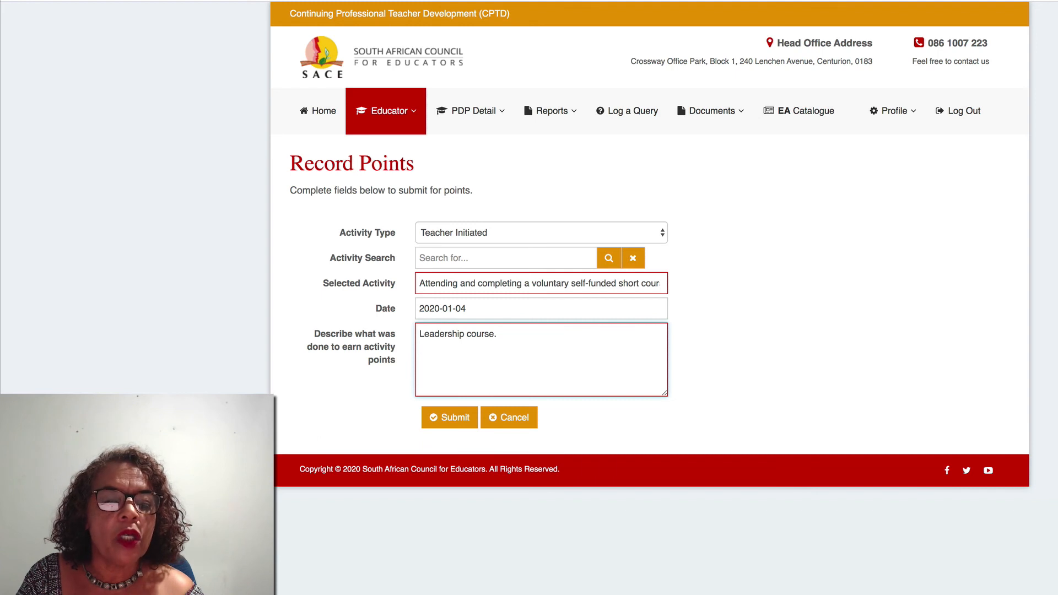
text(.)
key(Return)
text(Mod)
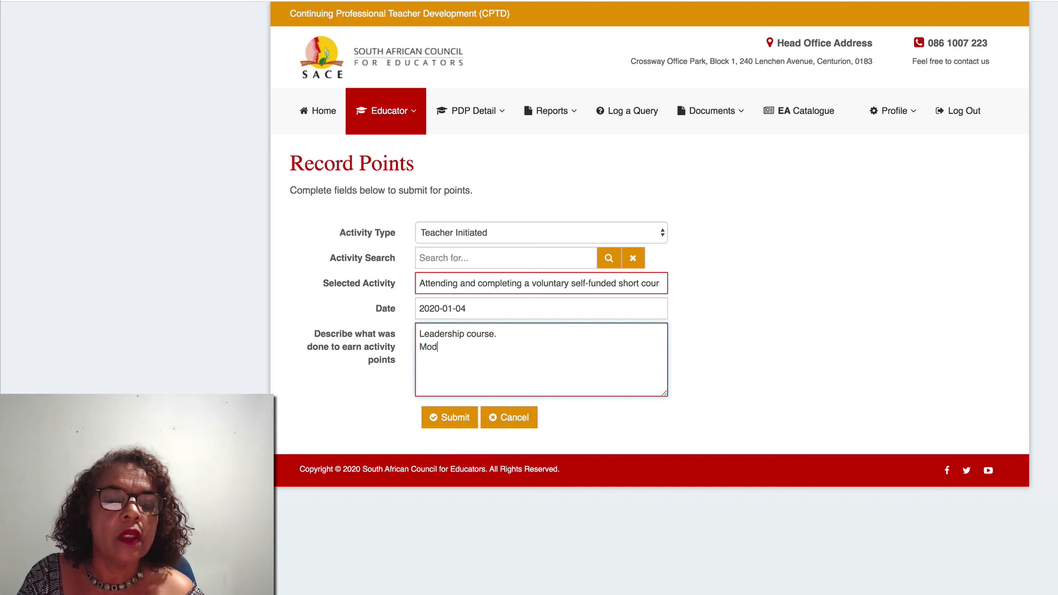
text(ules on self)
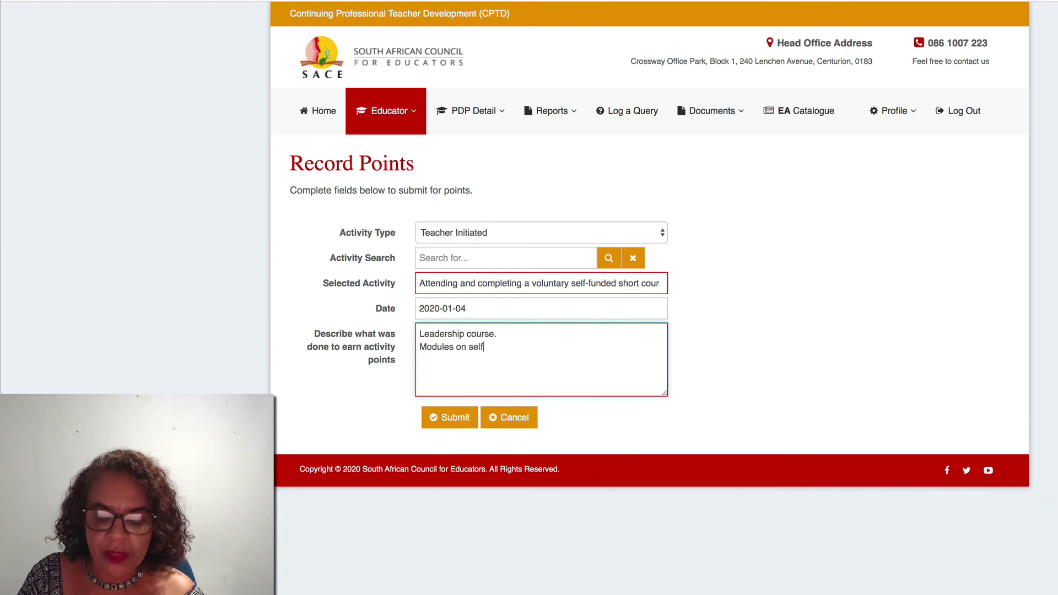
text(-devel)
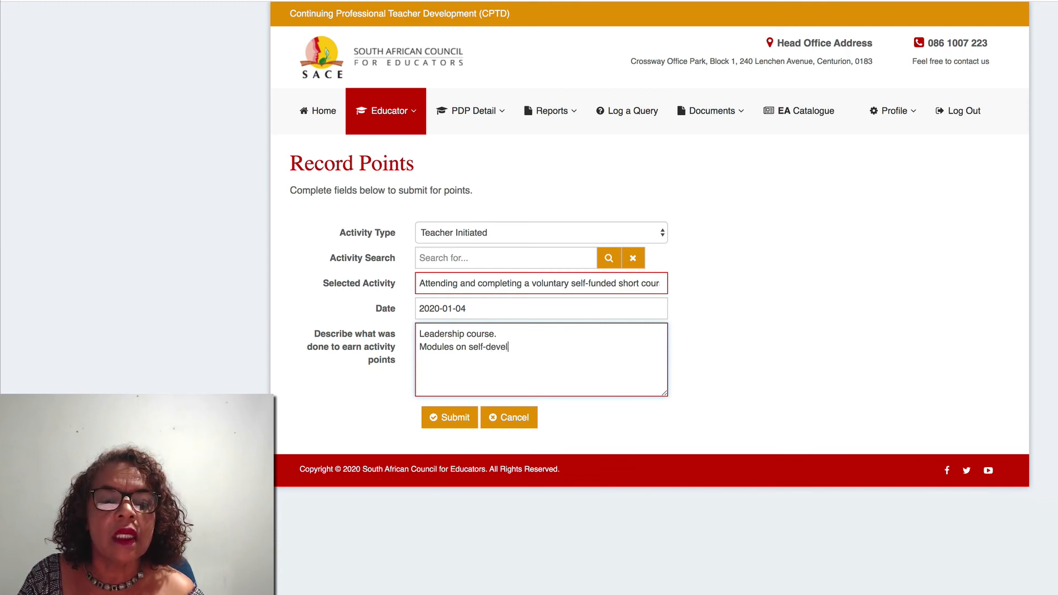
text(opmen)
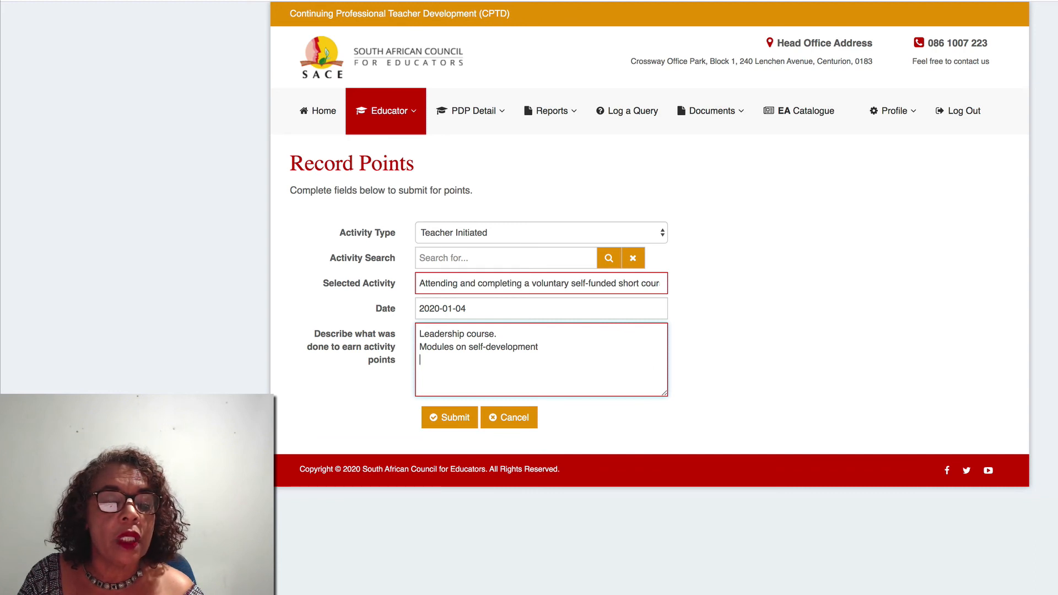
text(t)
key(Return)
text(Emotio)
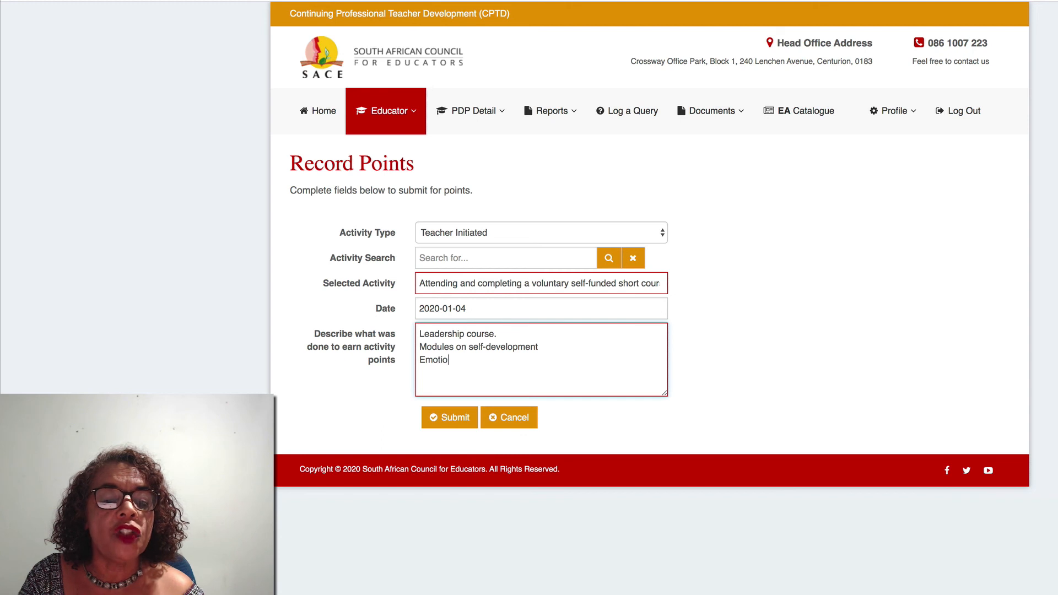
text(nal )
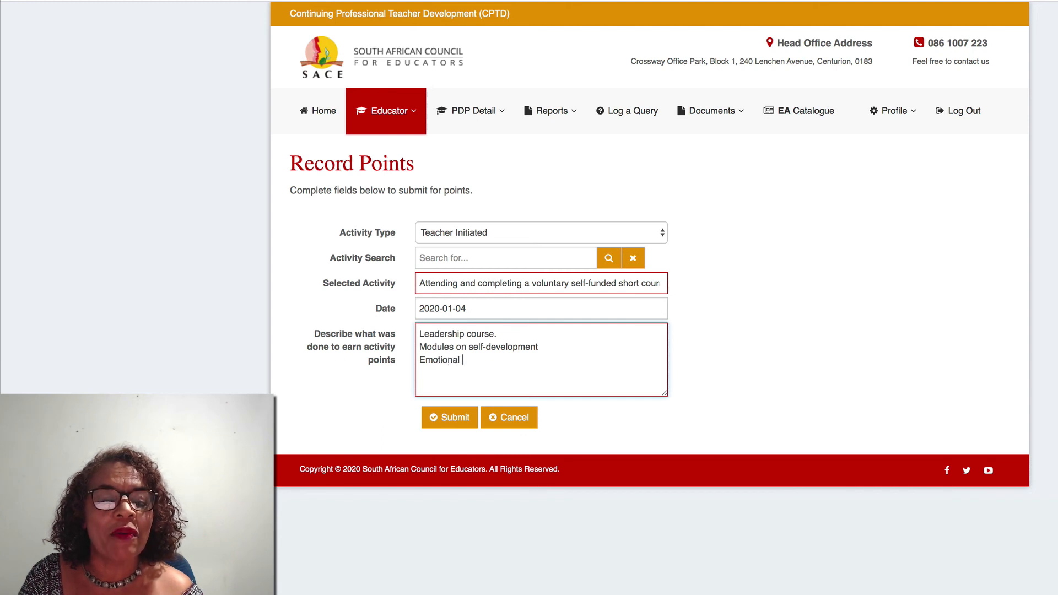
text(Int)
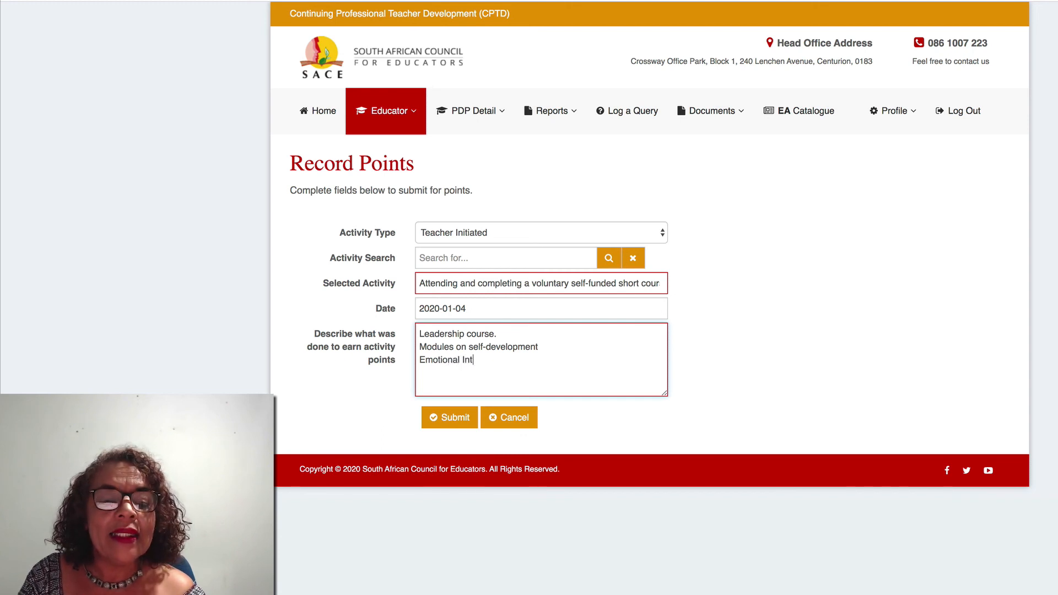
text(elligence)
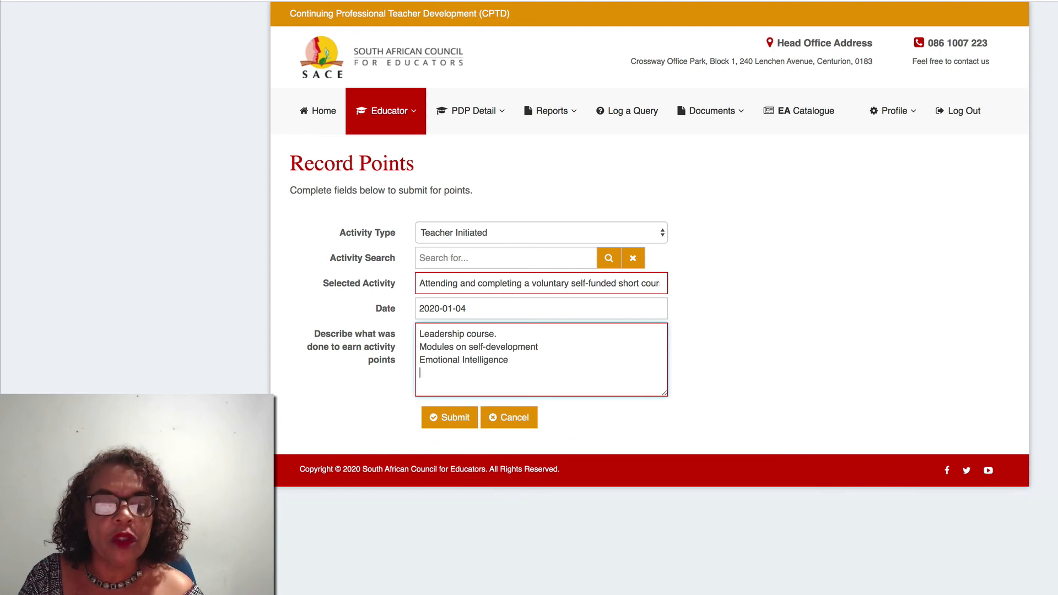
text(Dif)
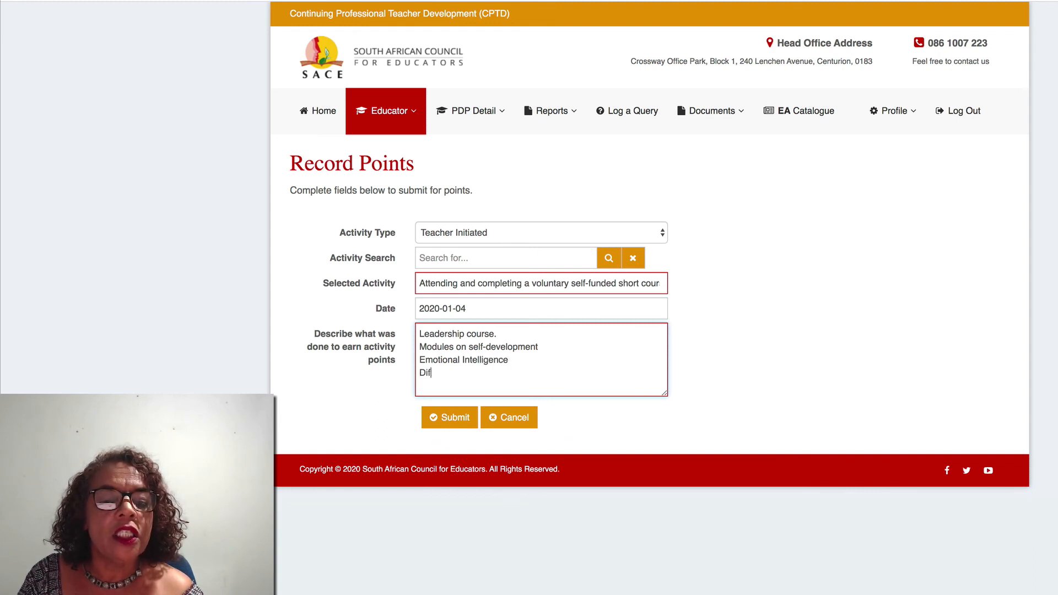
text(ference )
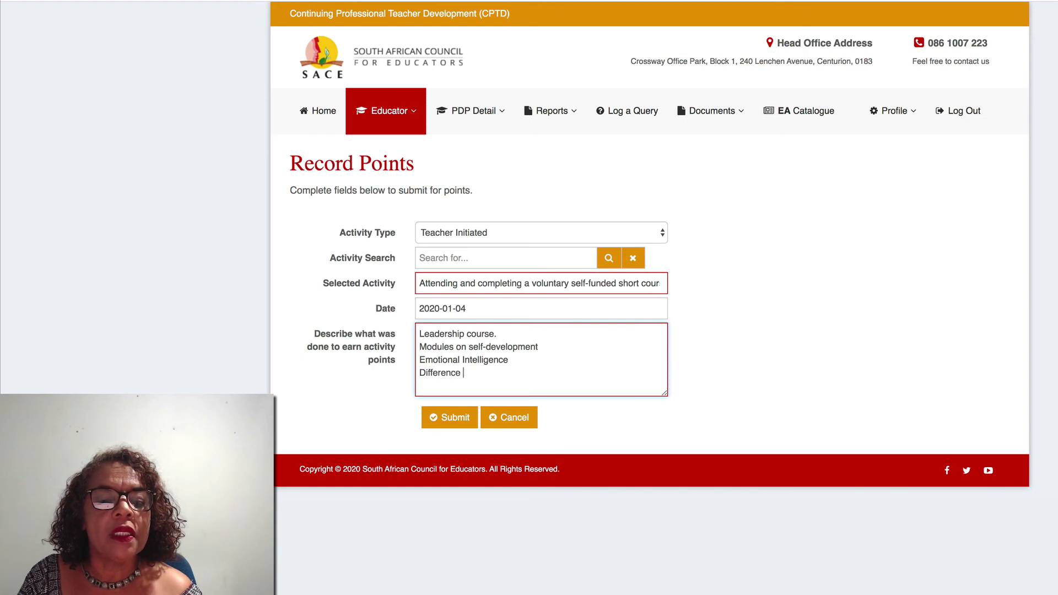
text(between )
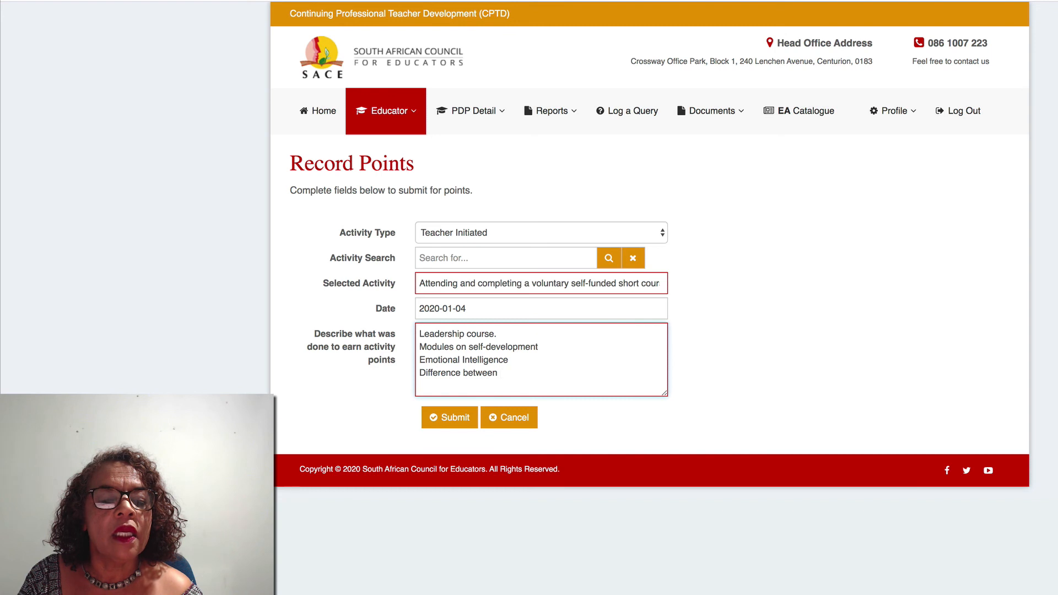
text(l)
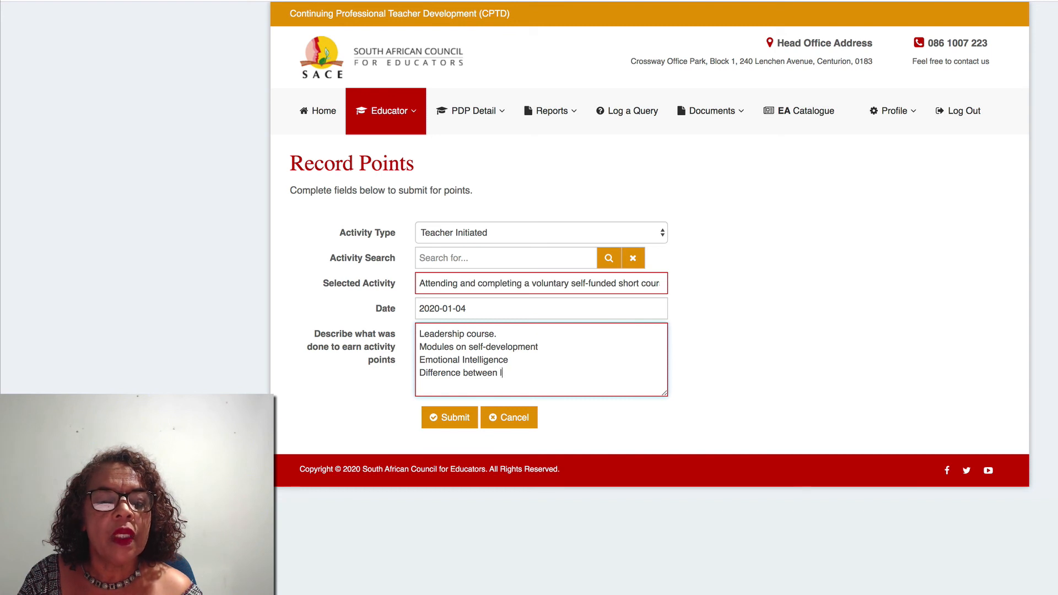
text(eadership)
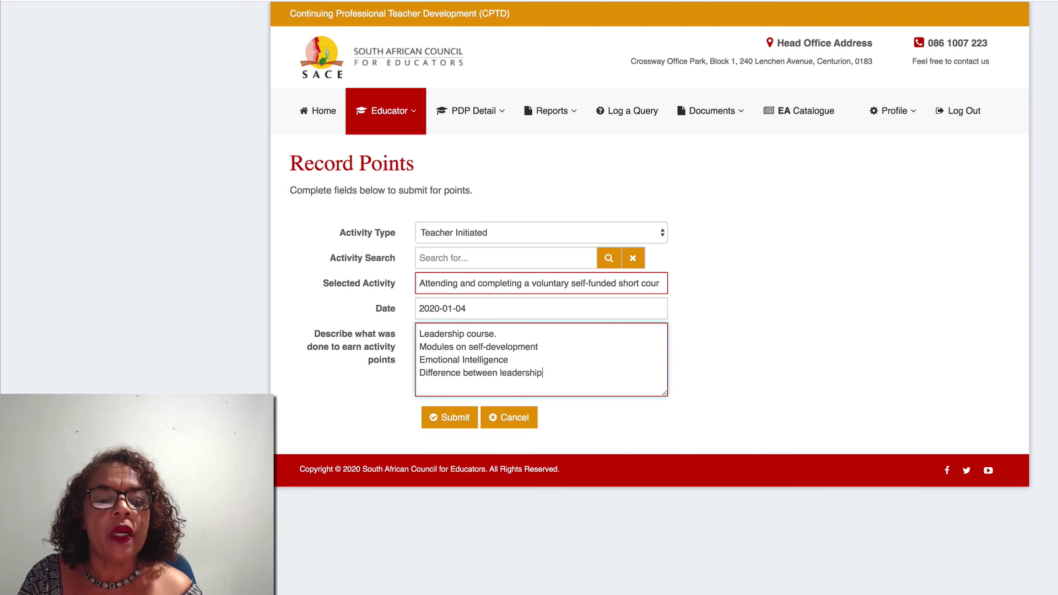
text( and management)
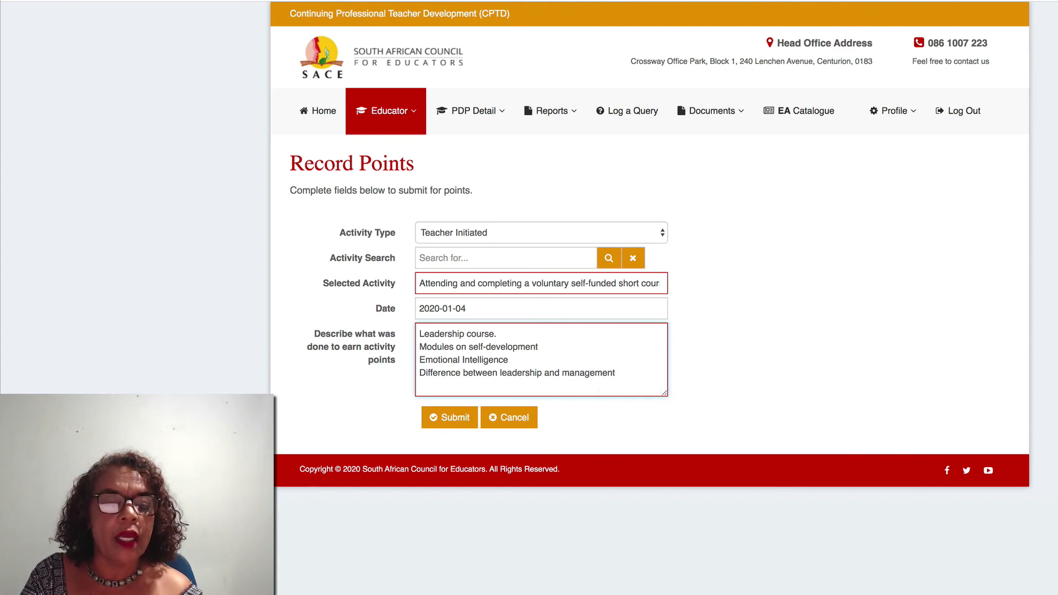
text(H)
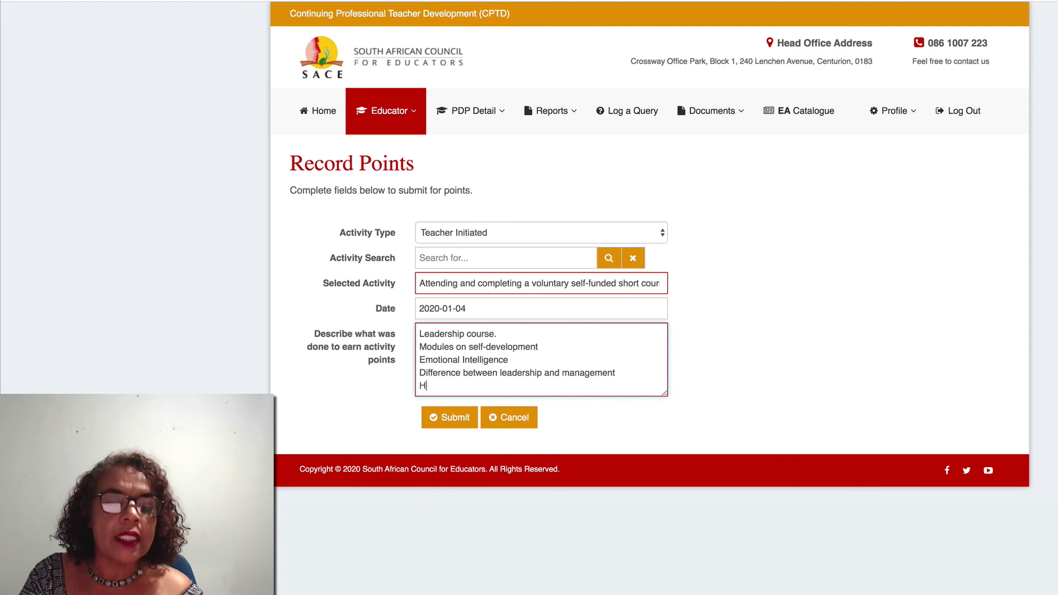
text(ad to co)
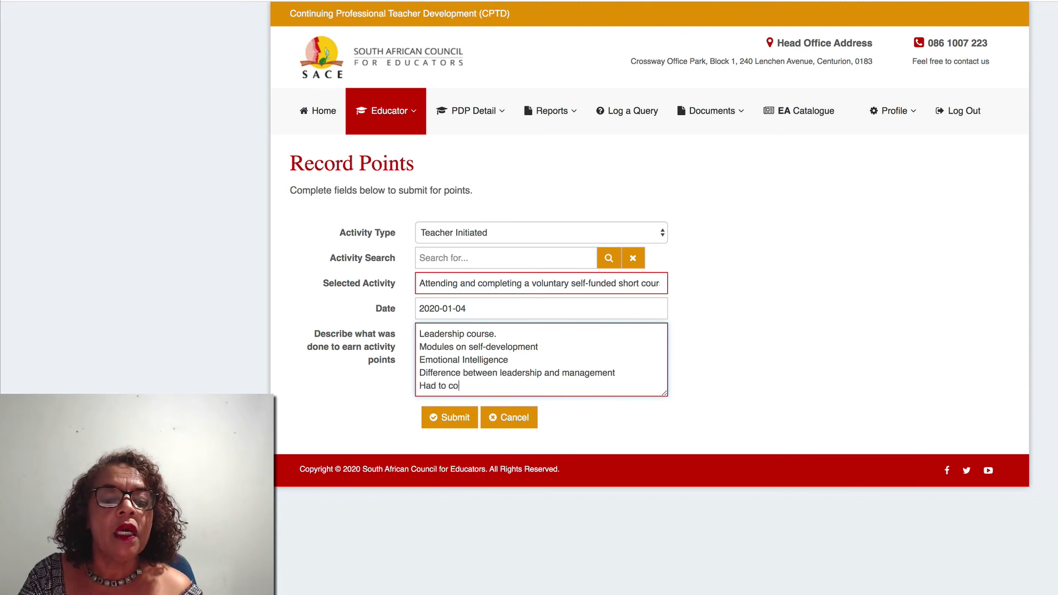
text(mplete a)
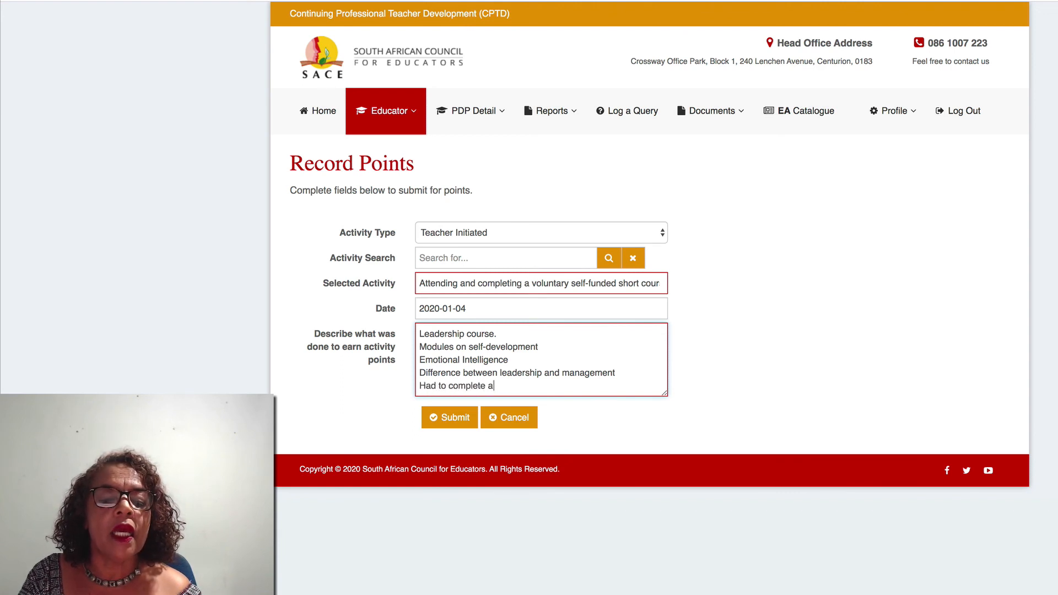
text(n assign)
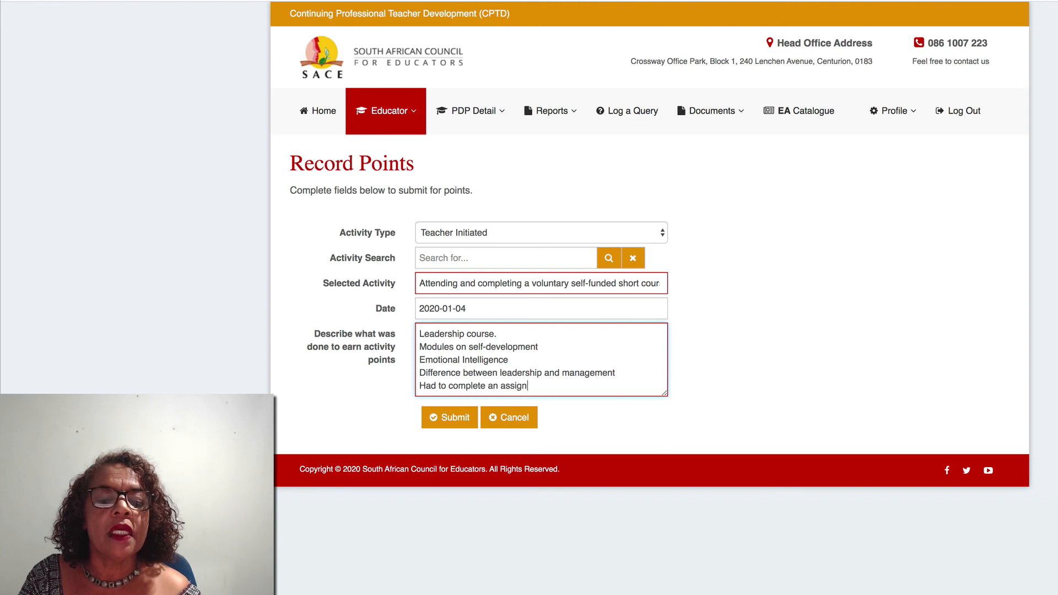
text(ment and )
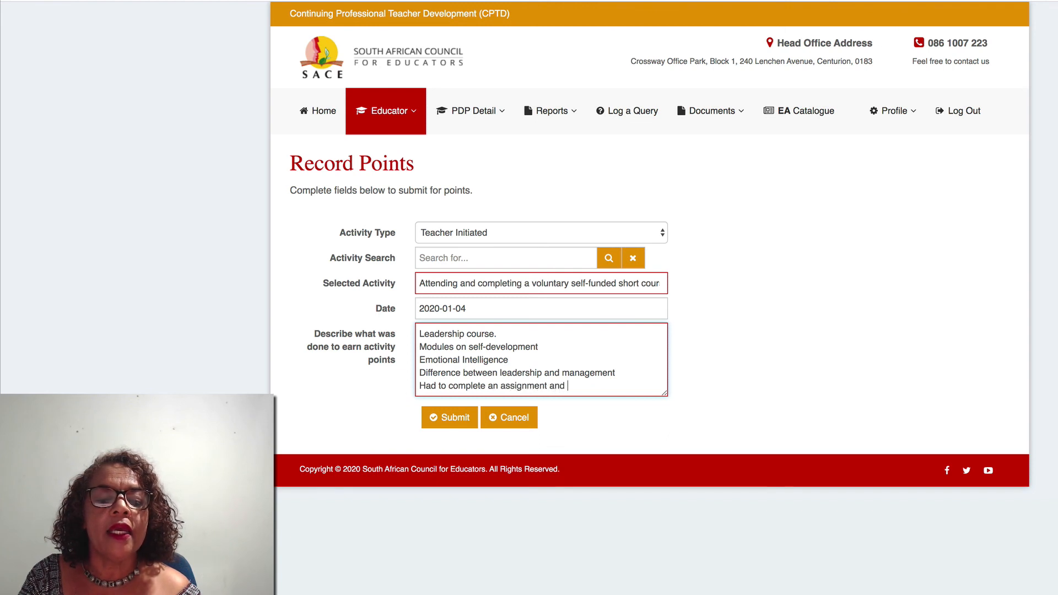
text(a practi)
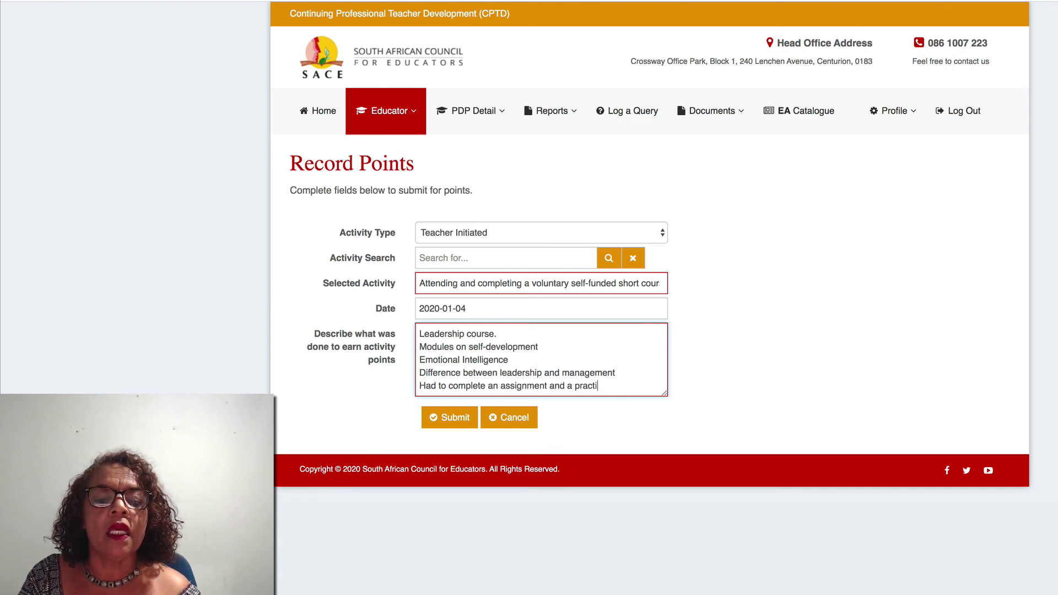
text(cal module.)
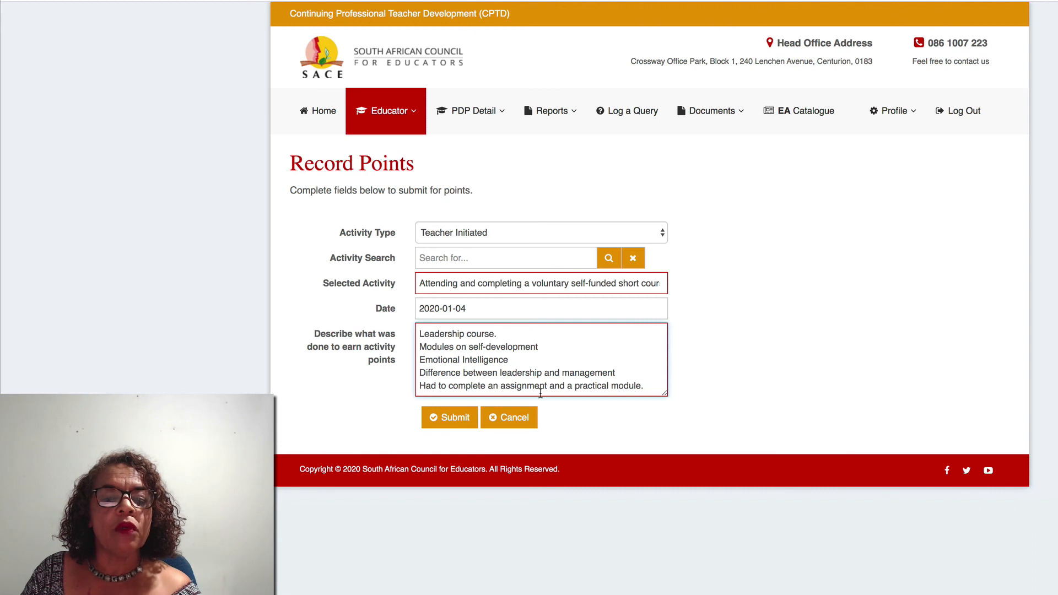
- Submit the activity record and start a fresh Record Your Points form from the Educator menu
click(463, 421)
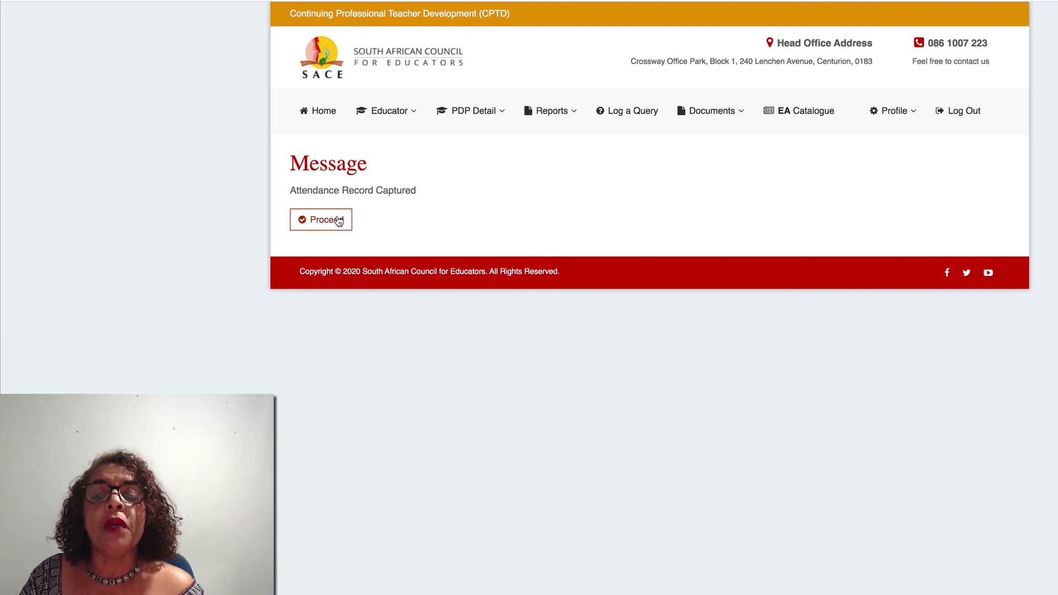
click(405, 113)
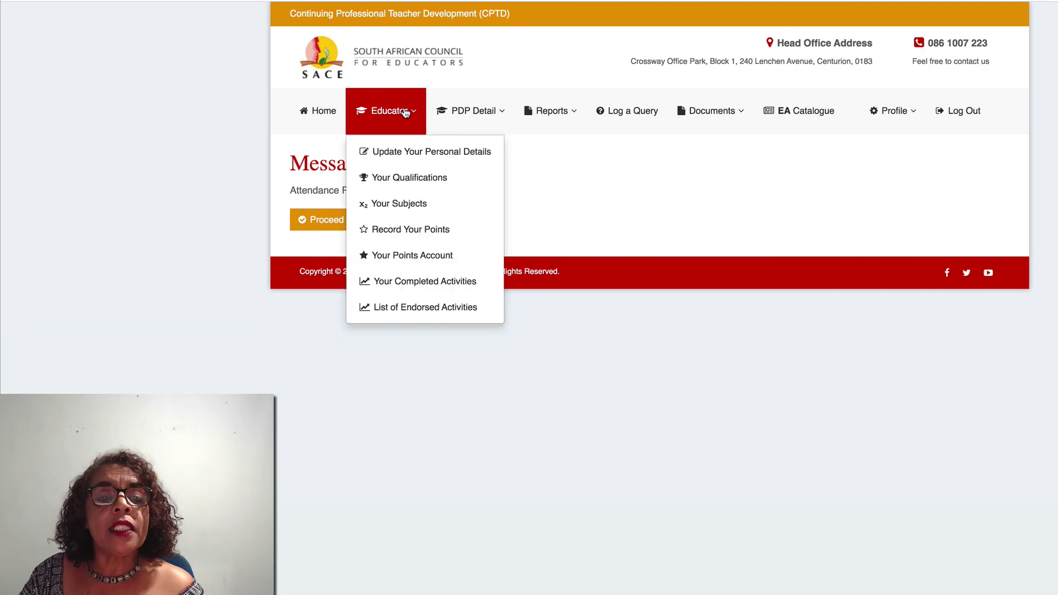
click(413, 230)
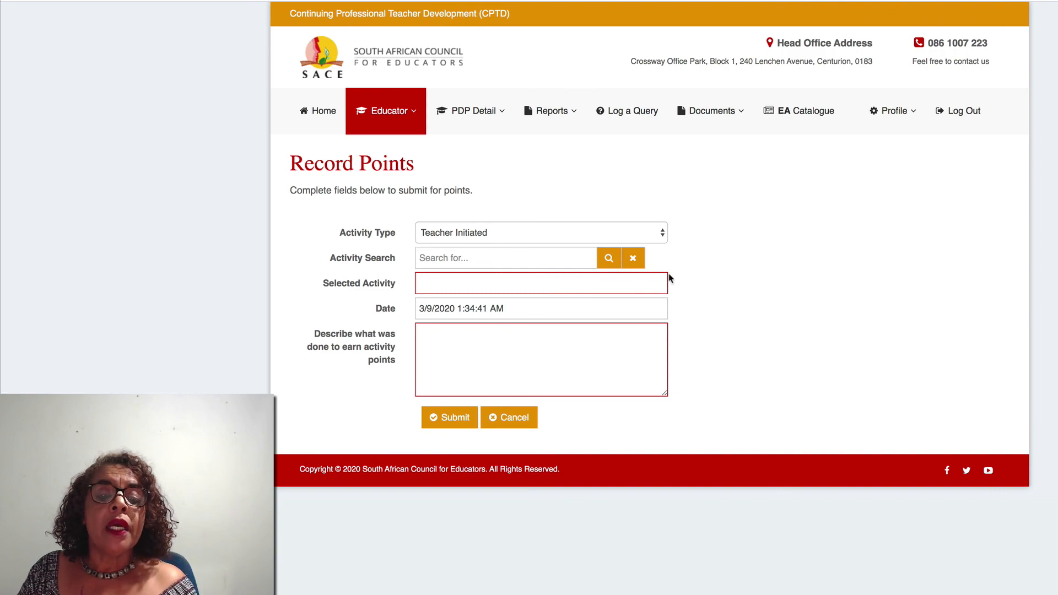
click(607, 258)
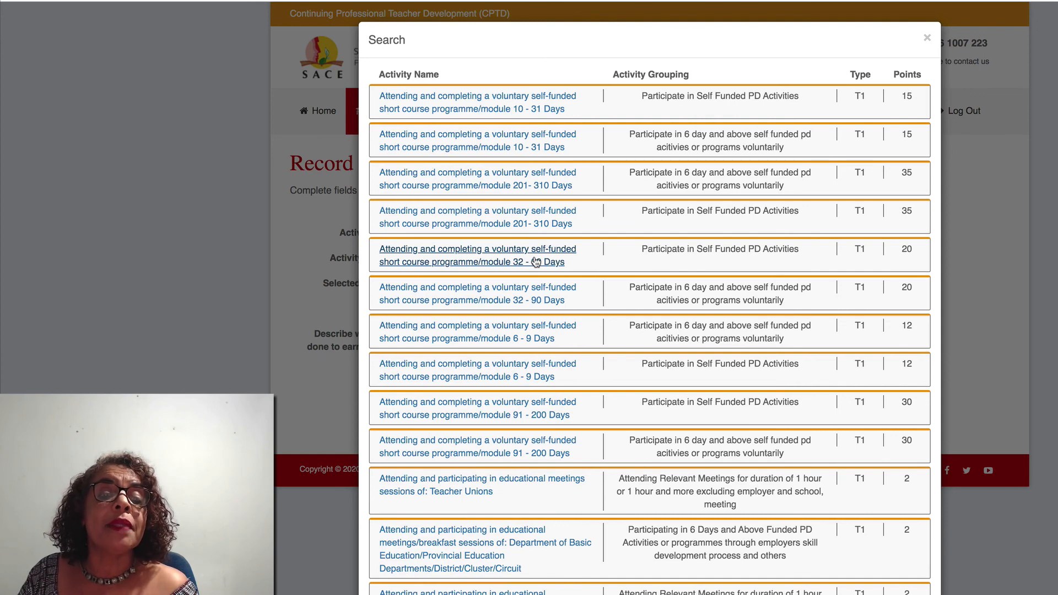
click(926, 38)
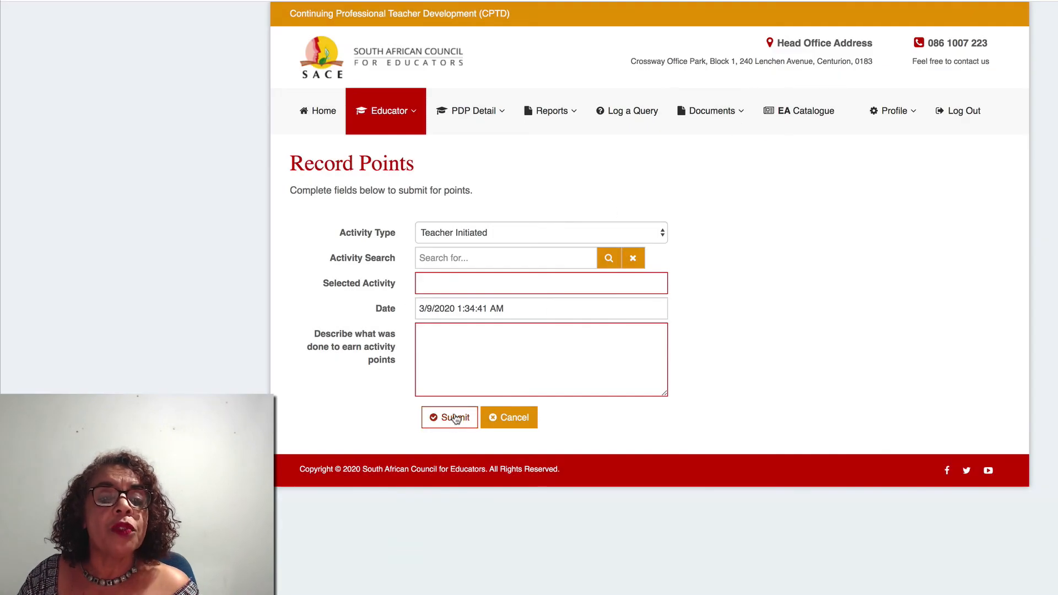
- Open Your Points Account to see 15 Teacher Initiated points for 2020–2022
click(416, 113)
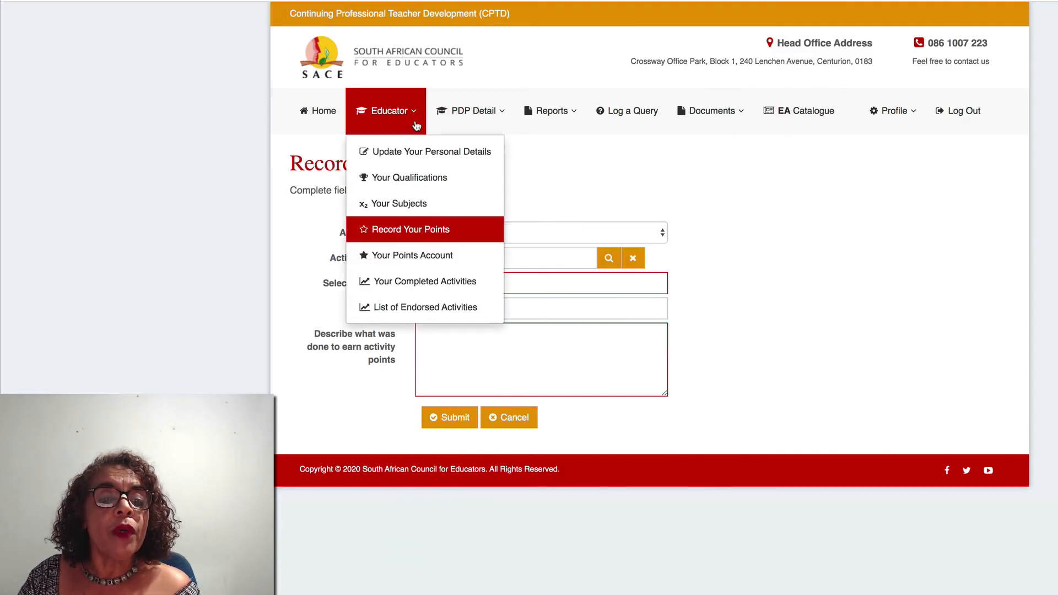
click(430, 261)
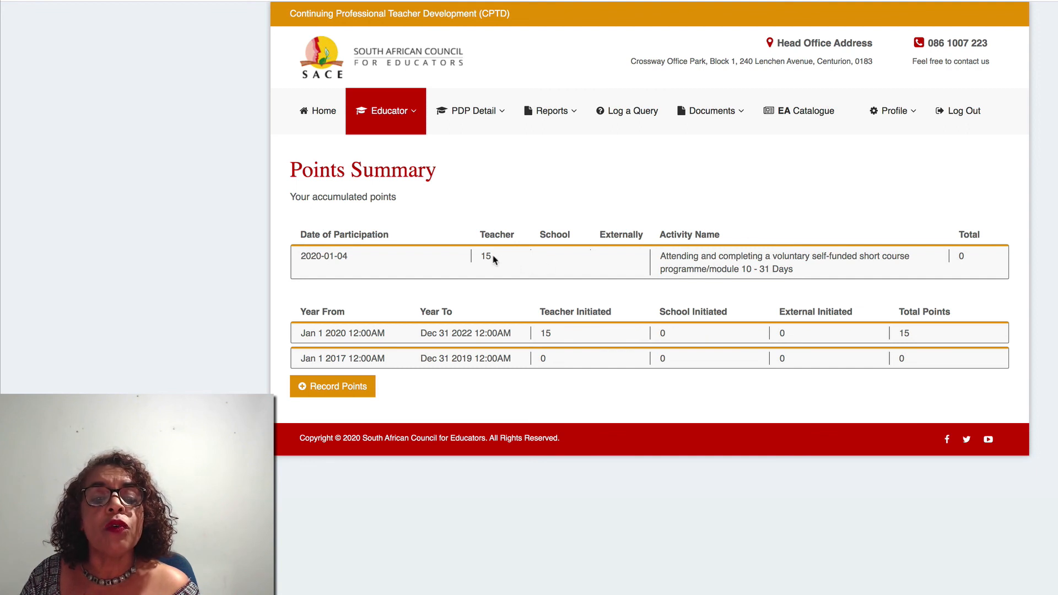
- Review Your Completed Activities, then view the empty List of Endorsed Activities
click(412, 114)
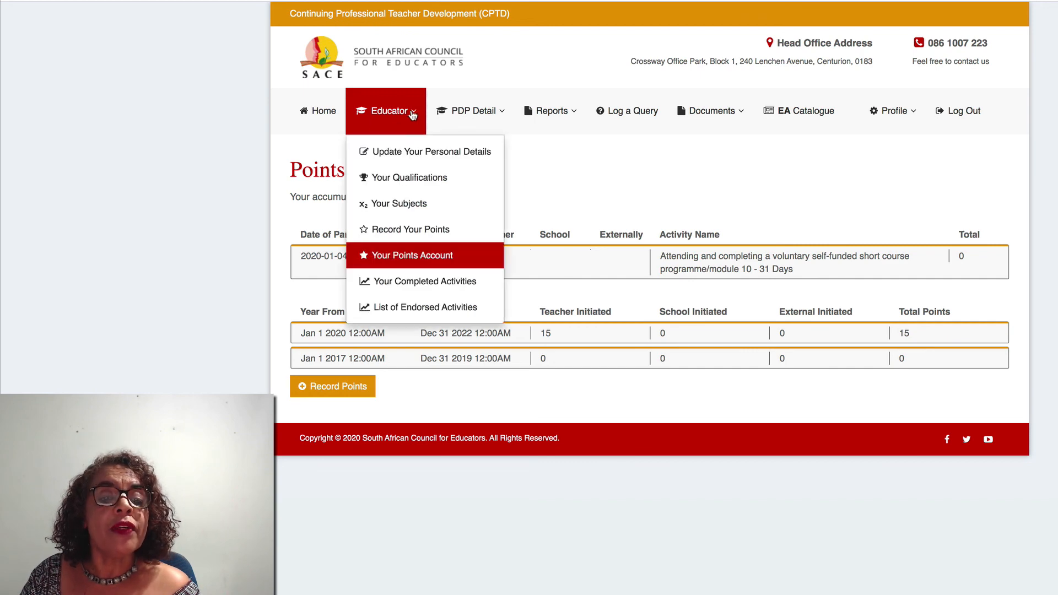
click(426, 282)
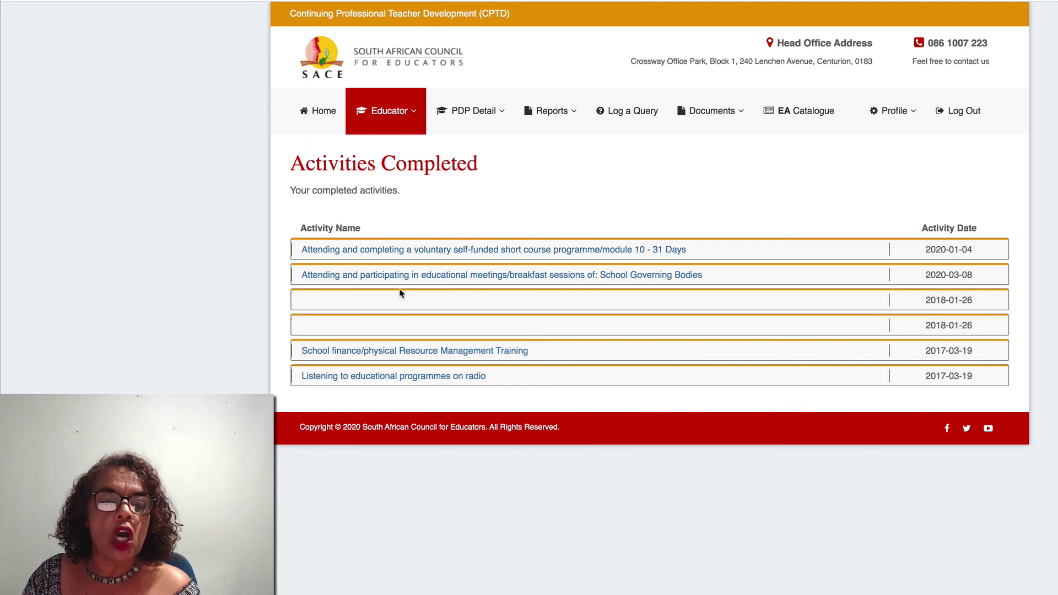
click(405, 117)
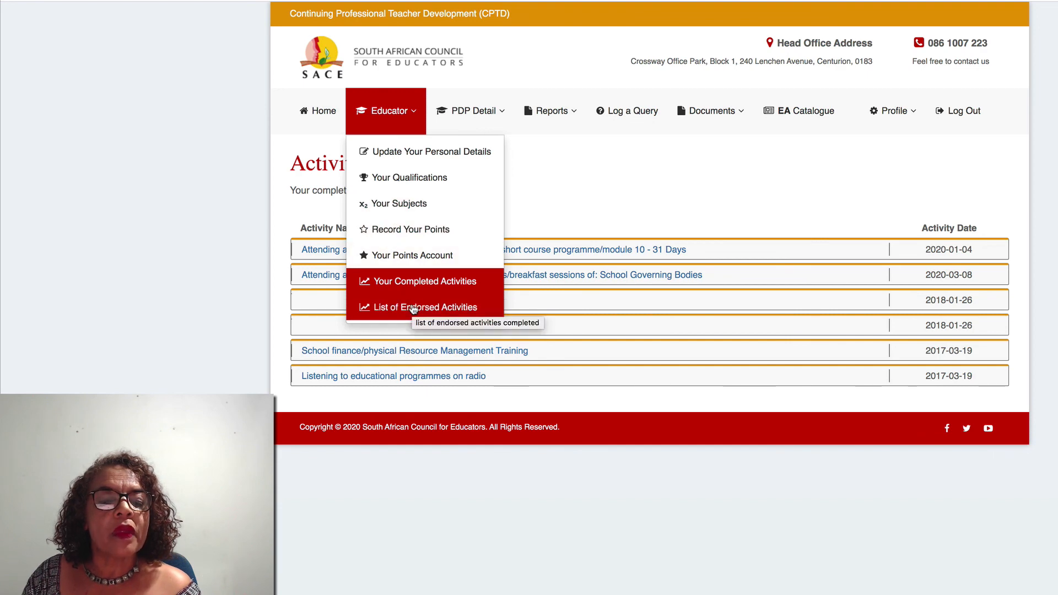
click(413, 307)
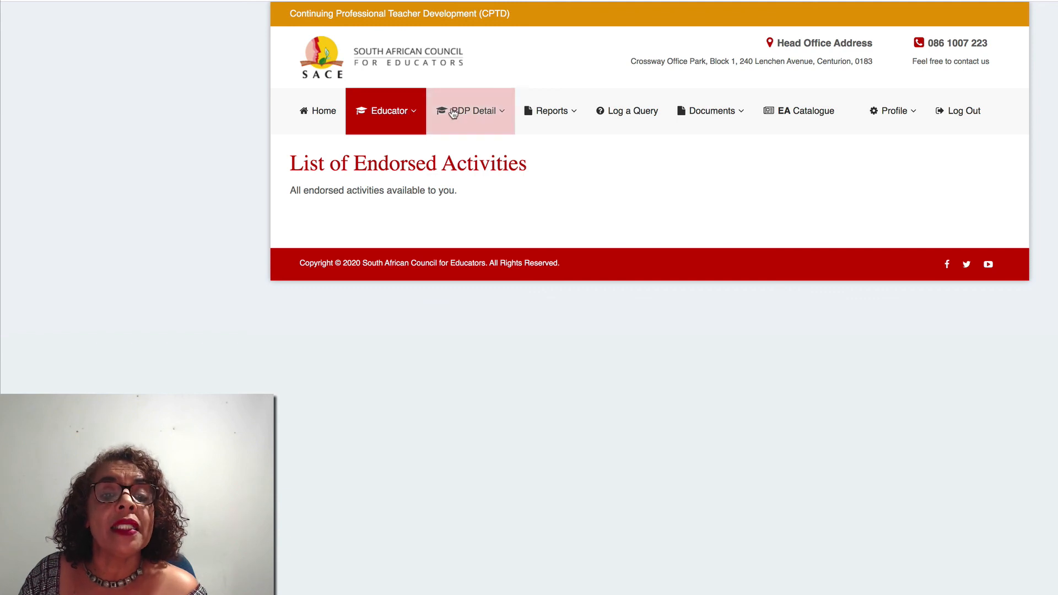
- Go through PDP Detail and PDP related Needs to open the PDP related Plans page
click(407, 117)
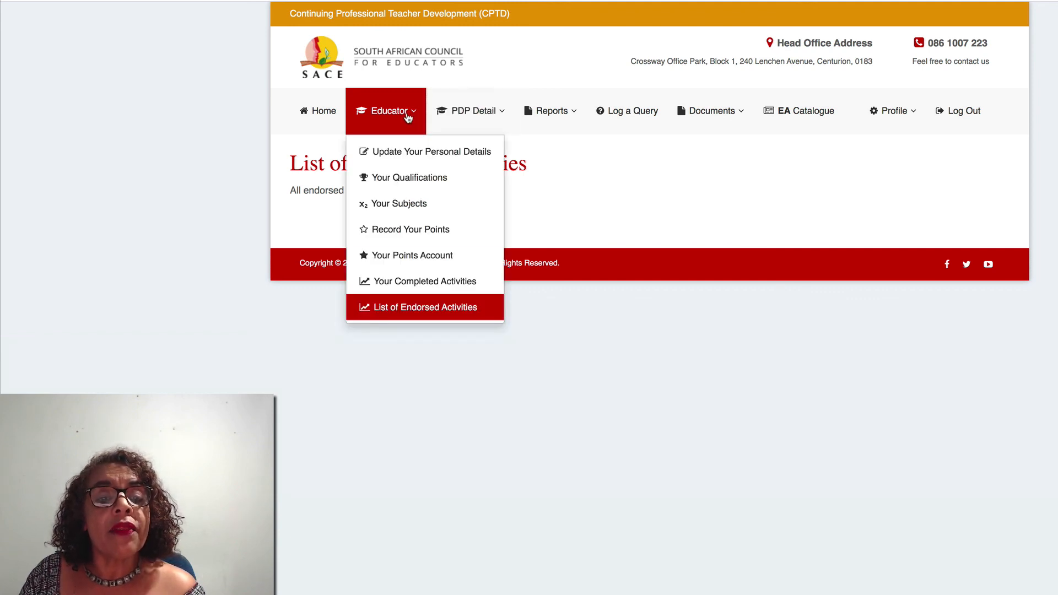
click(476, 113)
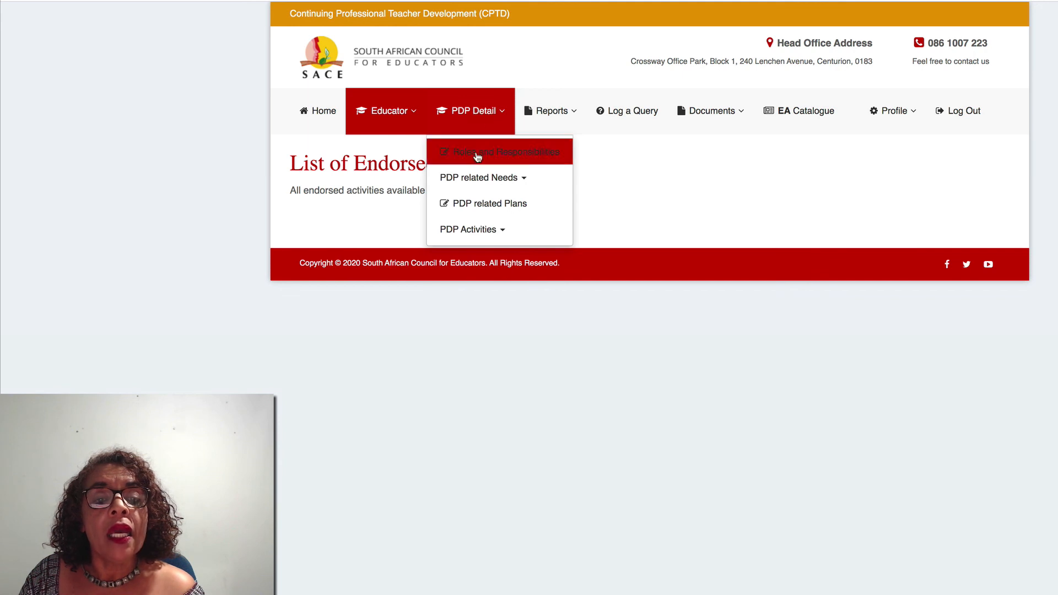
click(487, 184)
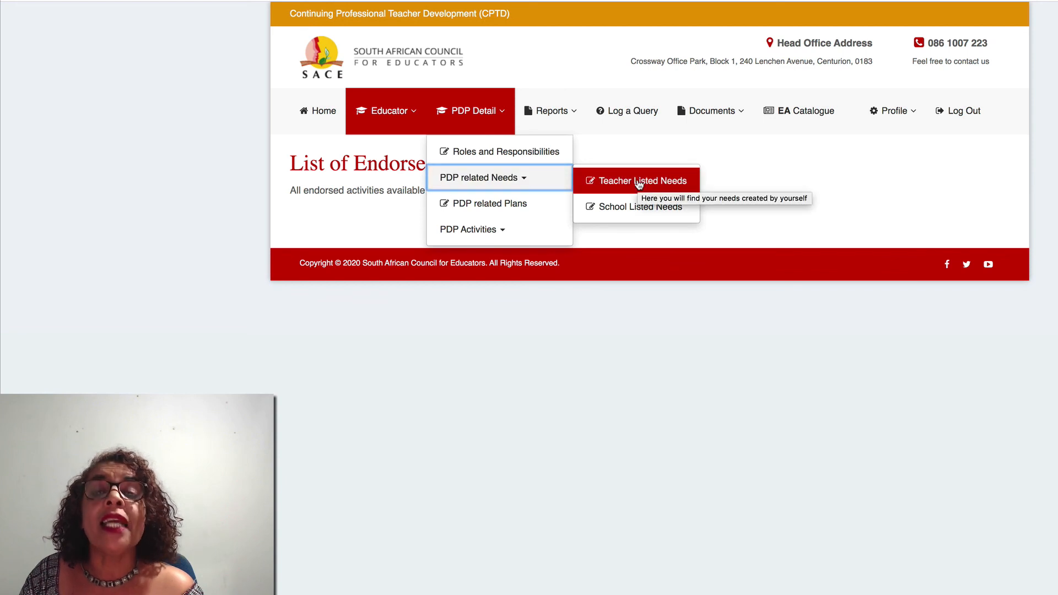
click(521, 205)
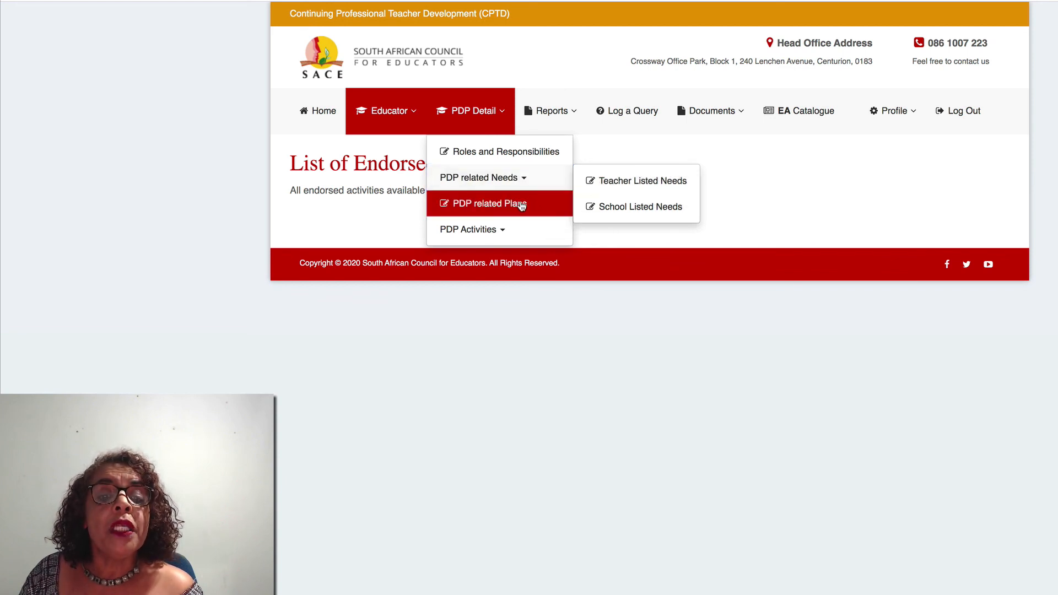